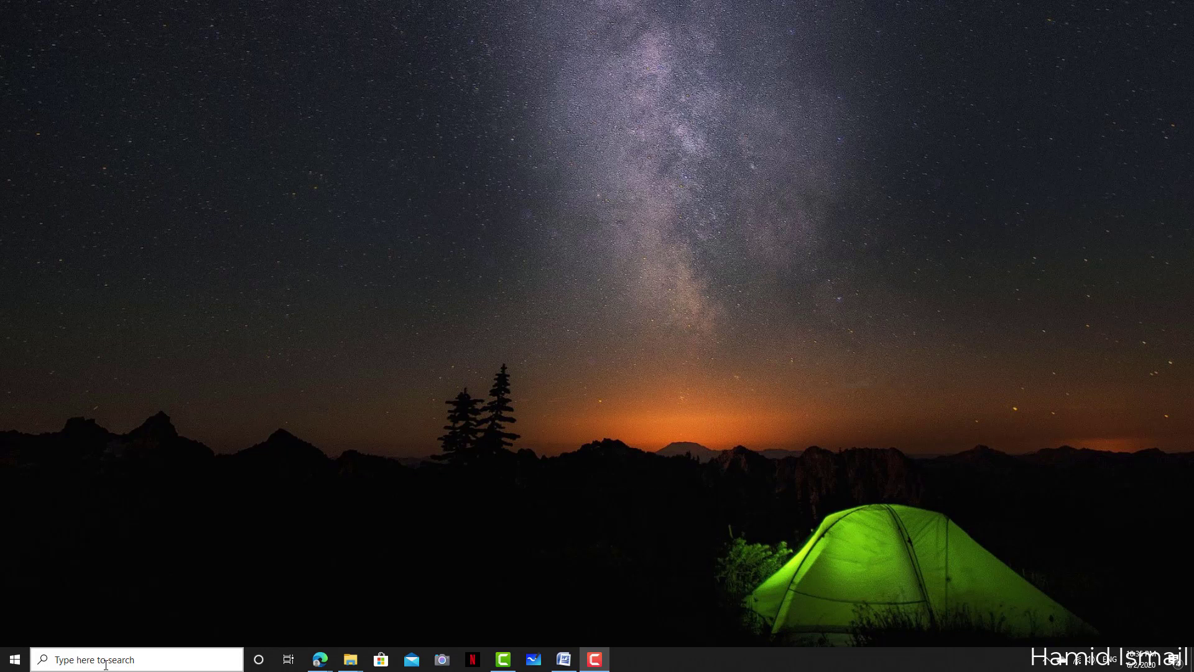
Launch Oracle VM VirtualBox from Windows and start the linuxvm virtual machine
click(106, 660)
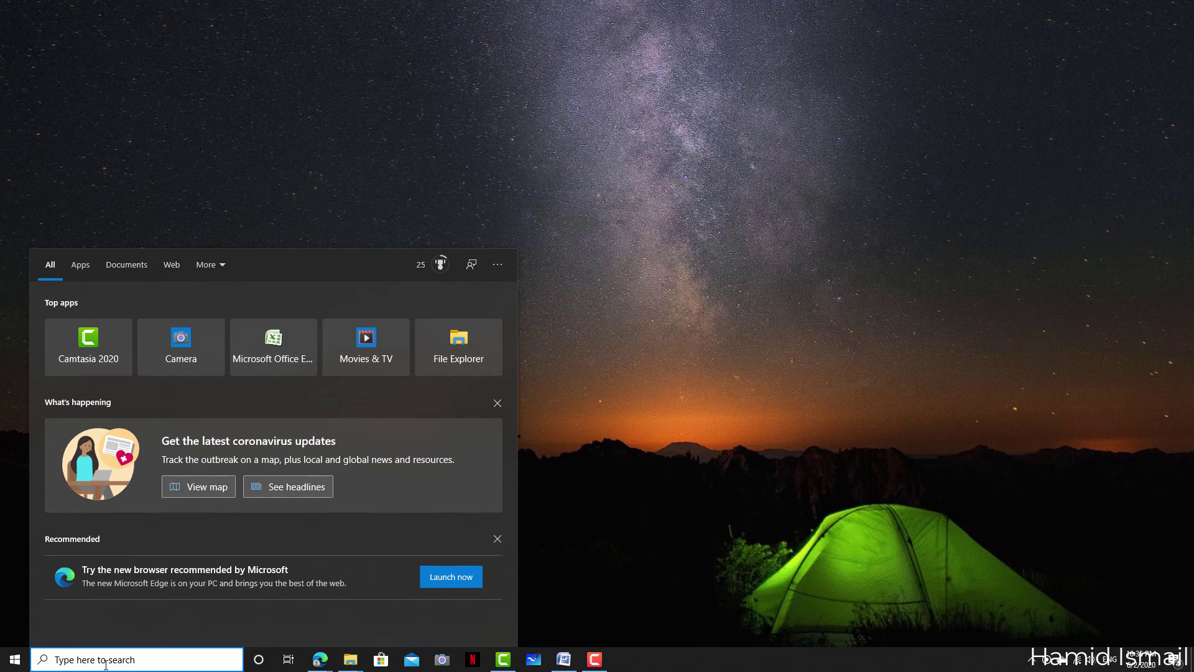
text(vir)
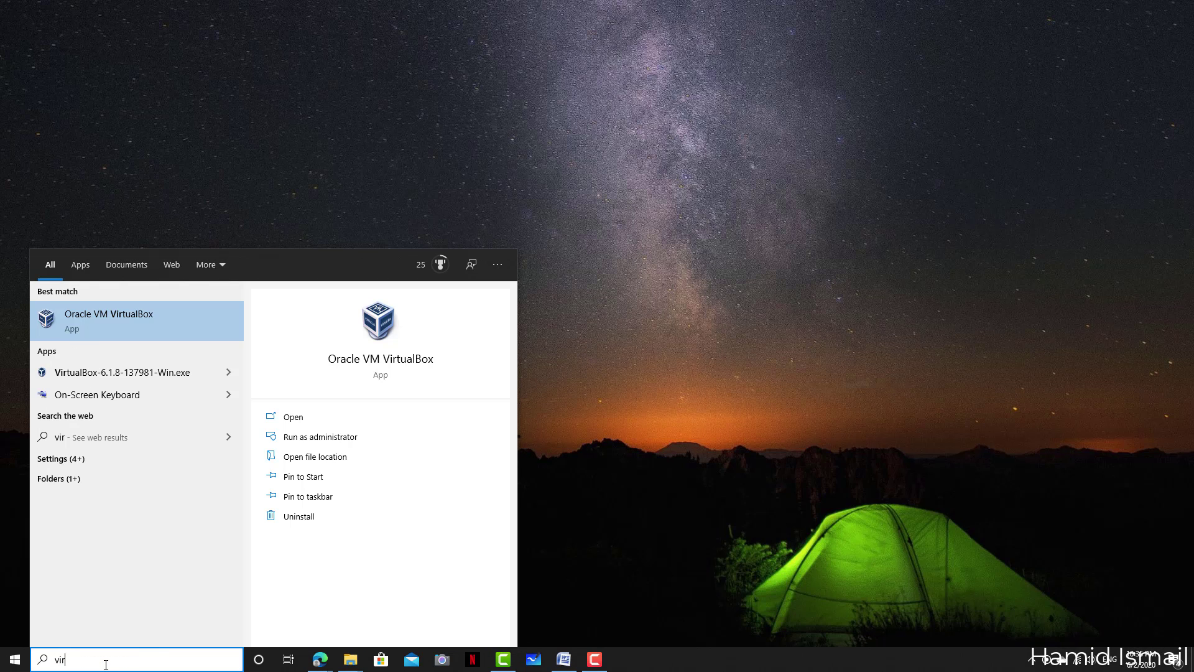
click(69, 336)
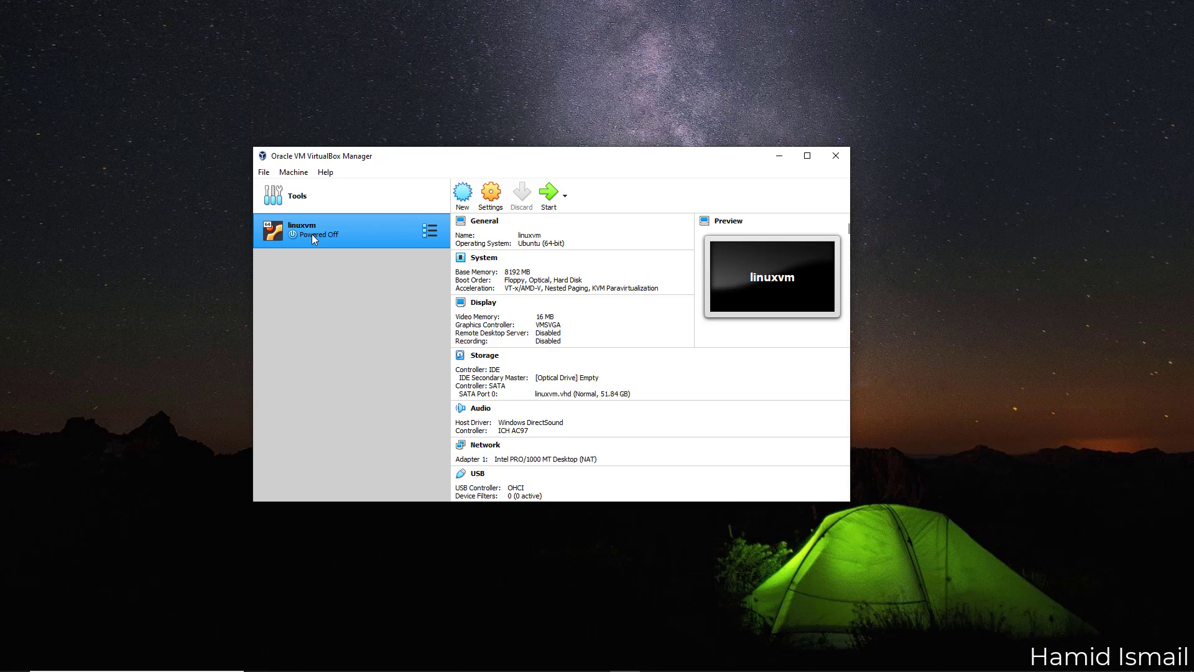
double_click(311, 234)
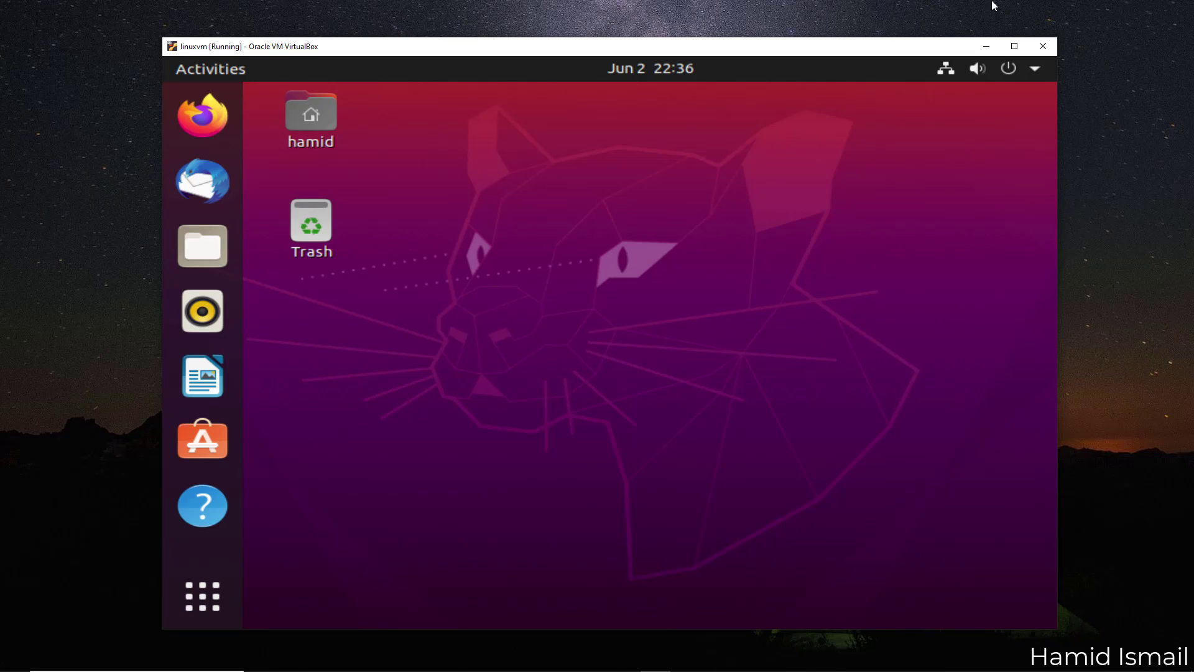
View the Ubuntu system menu with its volume, network, settings and power options, and close it
click(1035, 71)
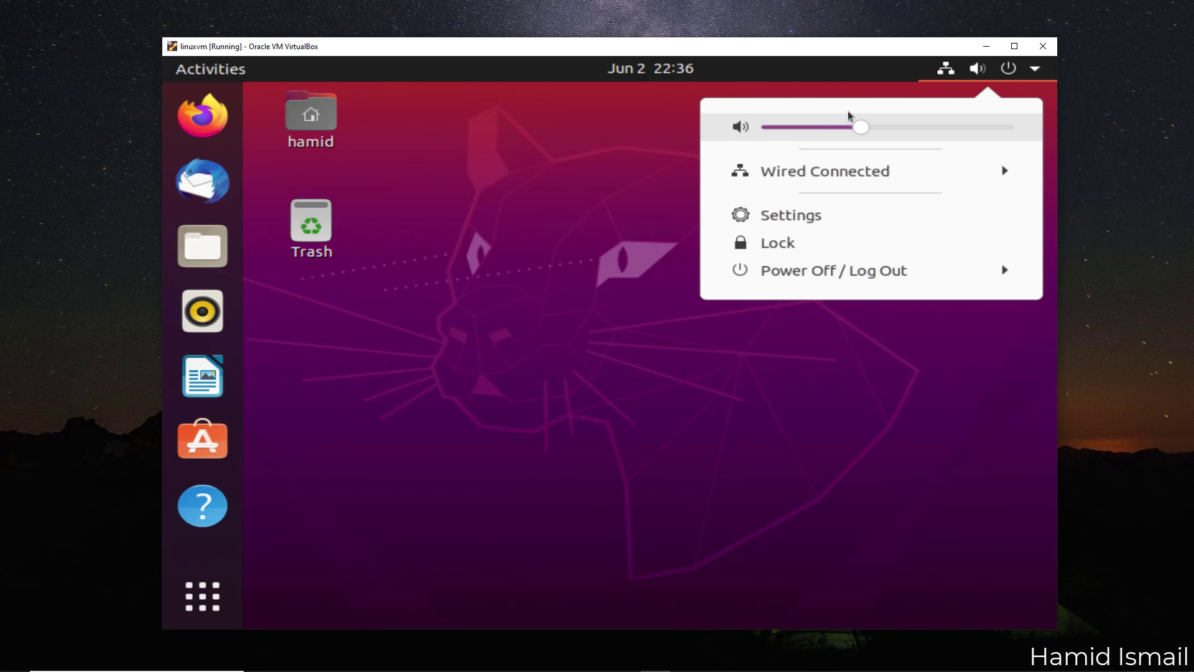
click(864, 73)
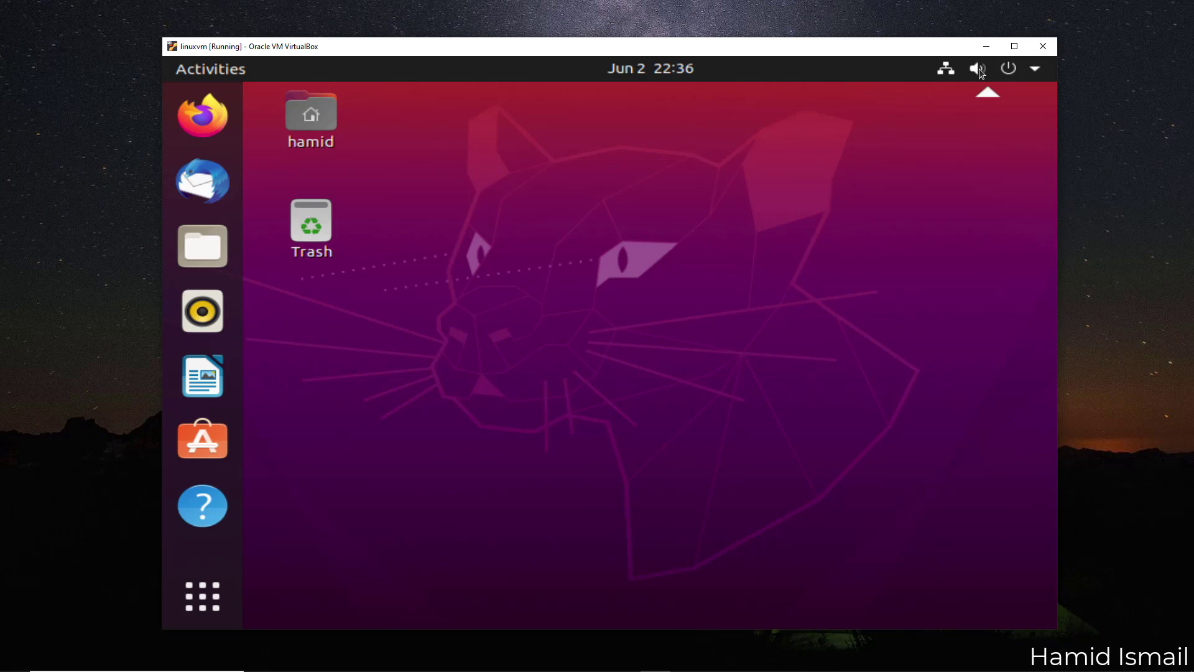
click(978, 70)
click(880, 62)
Open Firefox in the virtual machine and search the web for the researcher's full name
click(212, 110)
text(H)
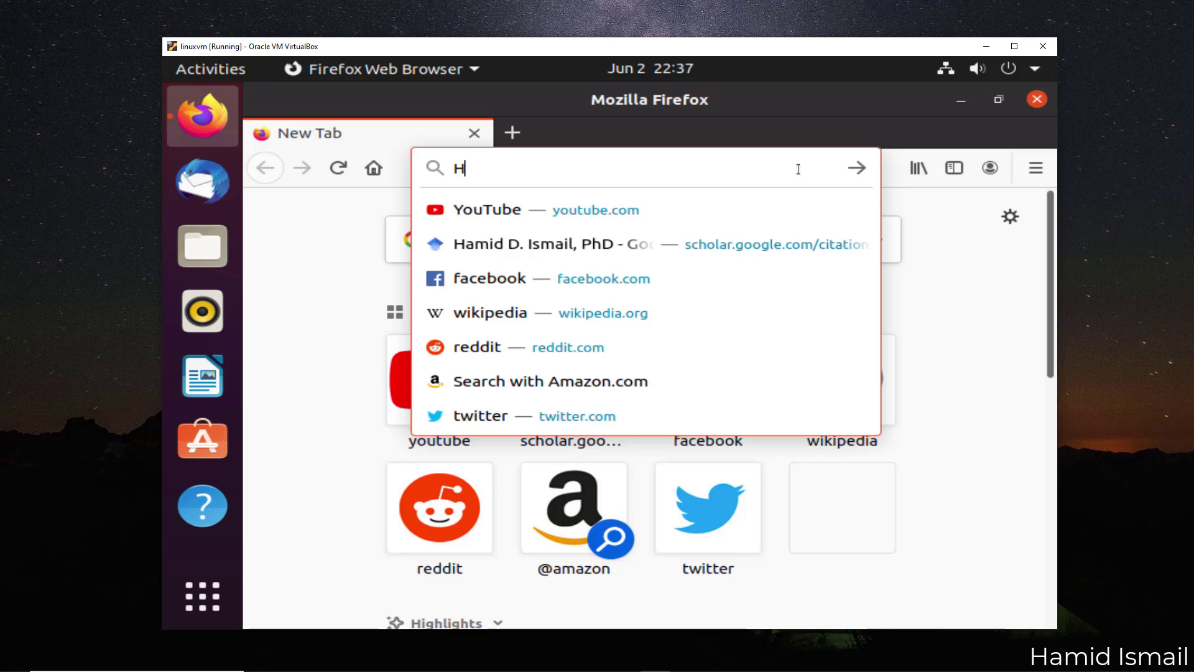
text(amid D)
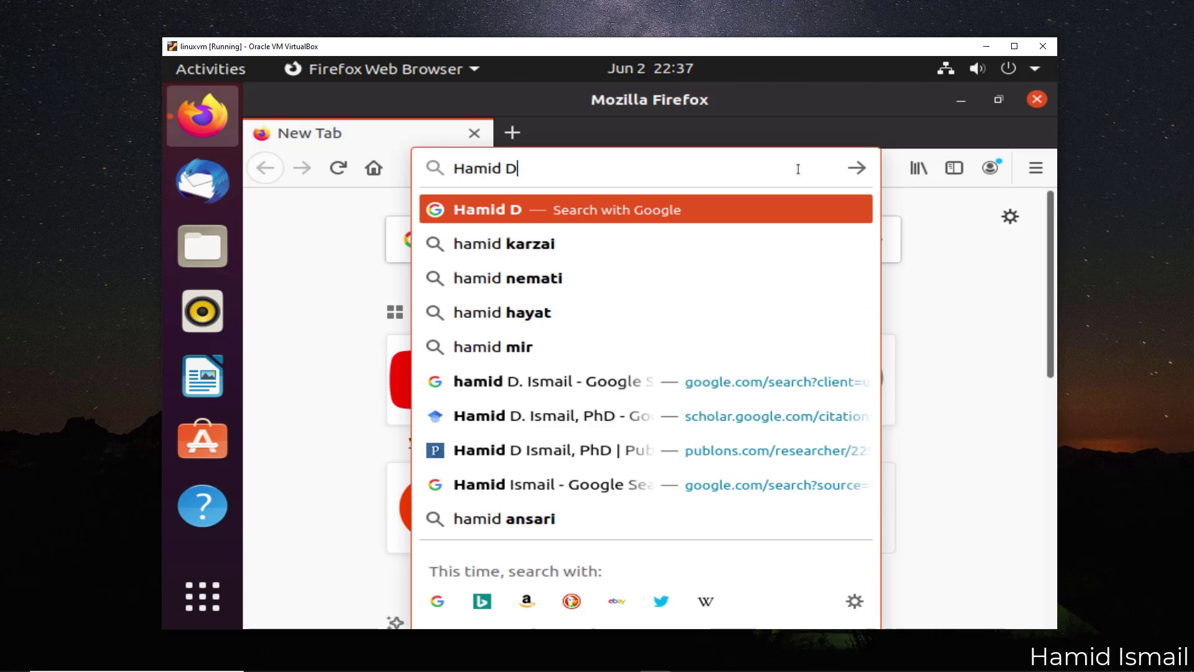
text(. Ismai)
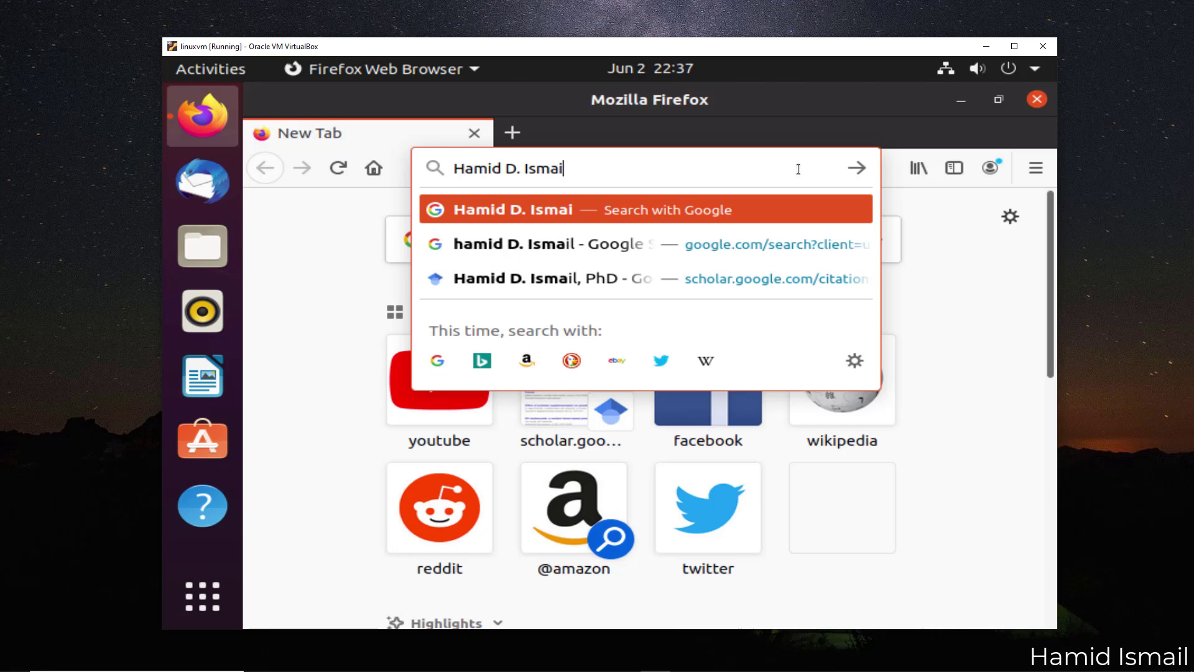
text(l)
key(Return)
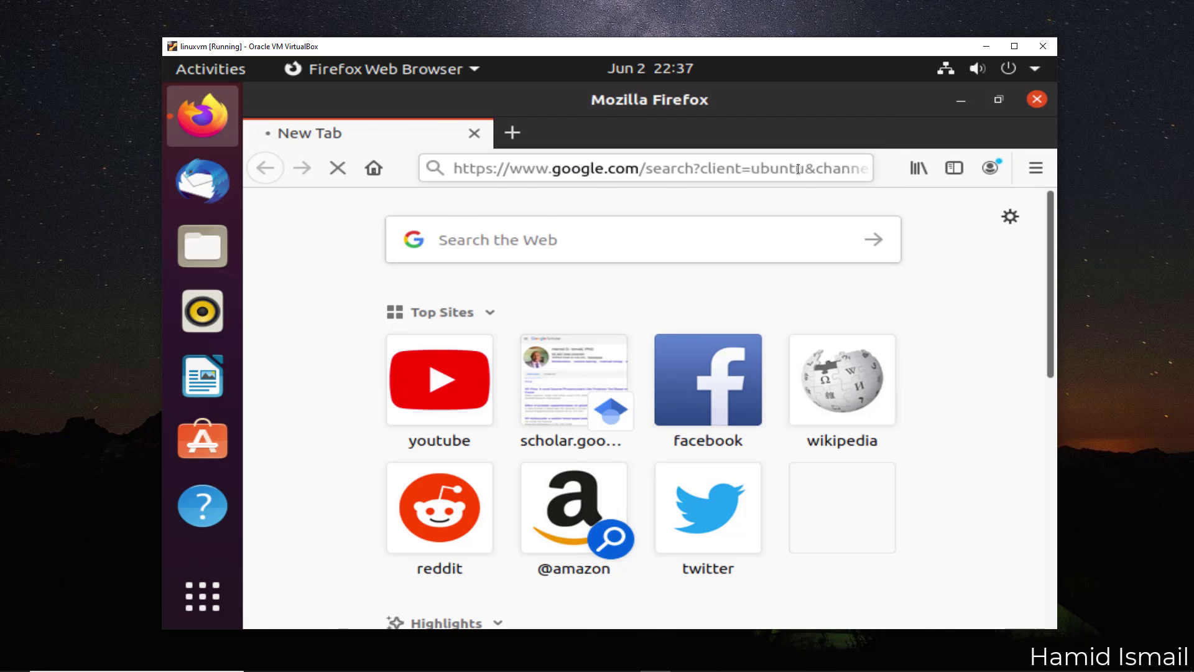
View the researcher's Google Scholar and Publons profiles from the search results, returning to the results after each
click(684, 522)
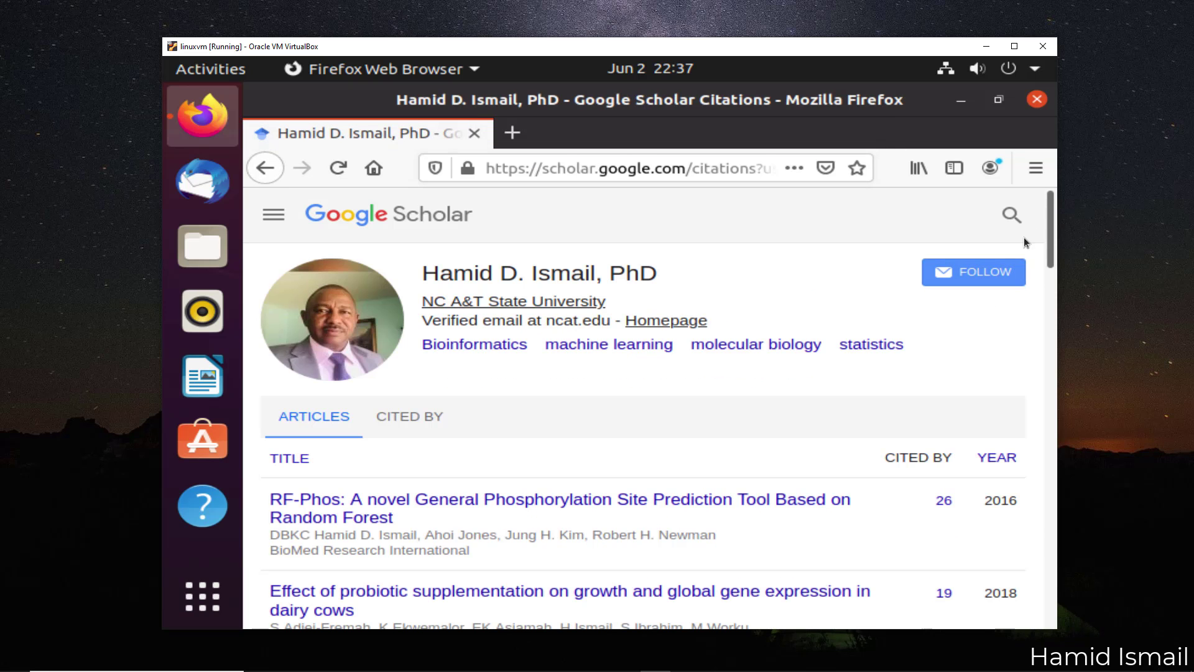
key(alt+Left)
click(734, 437)
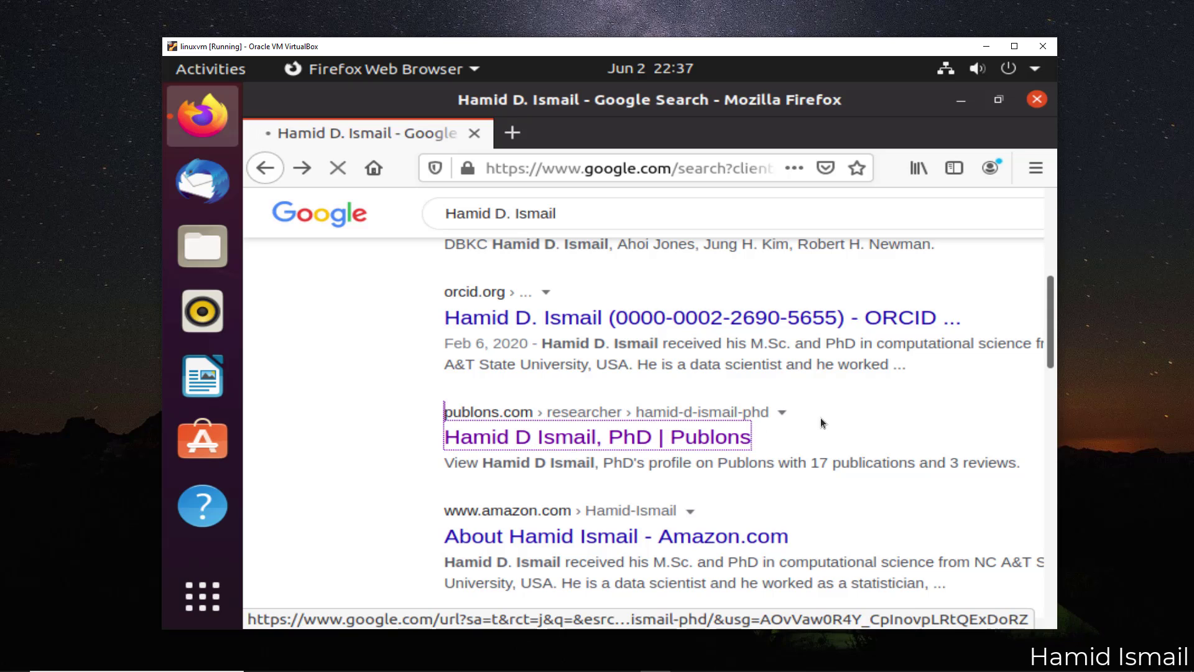
key(alt+Left)
View the researcher's Amazon author page from the search results, go back and close Firefox
scroll(1045, 367, down, 2)
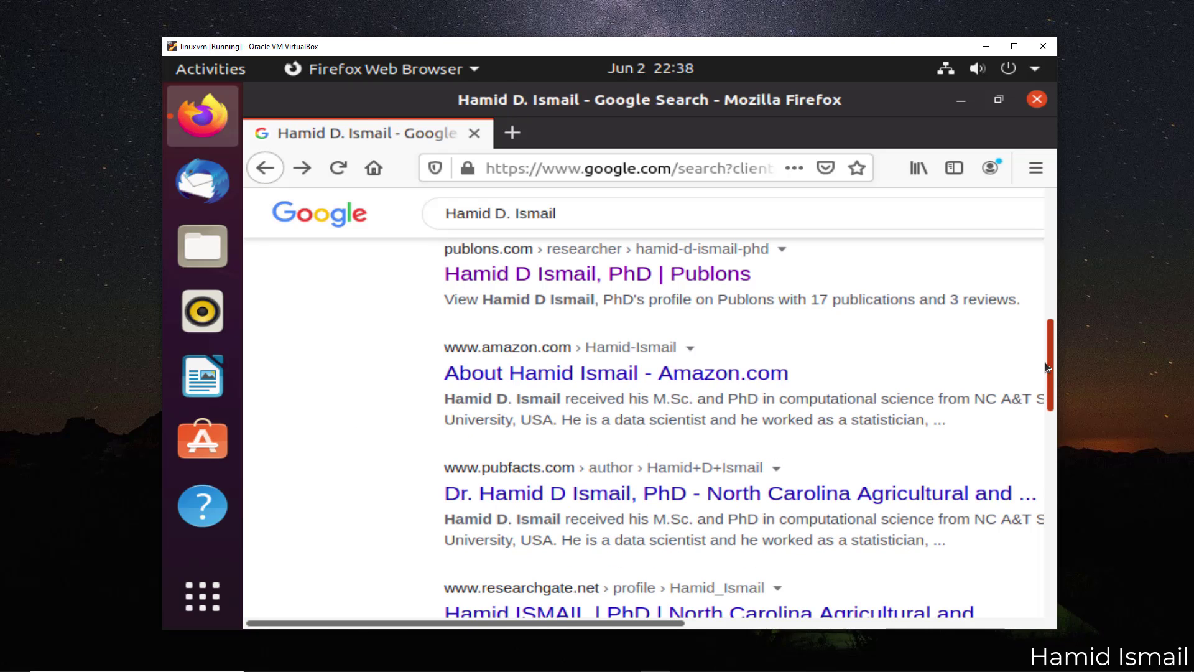
click(616, 373)
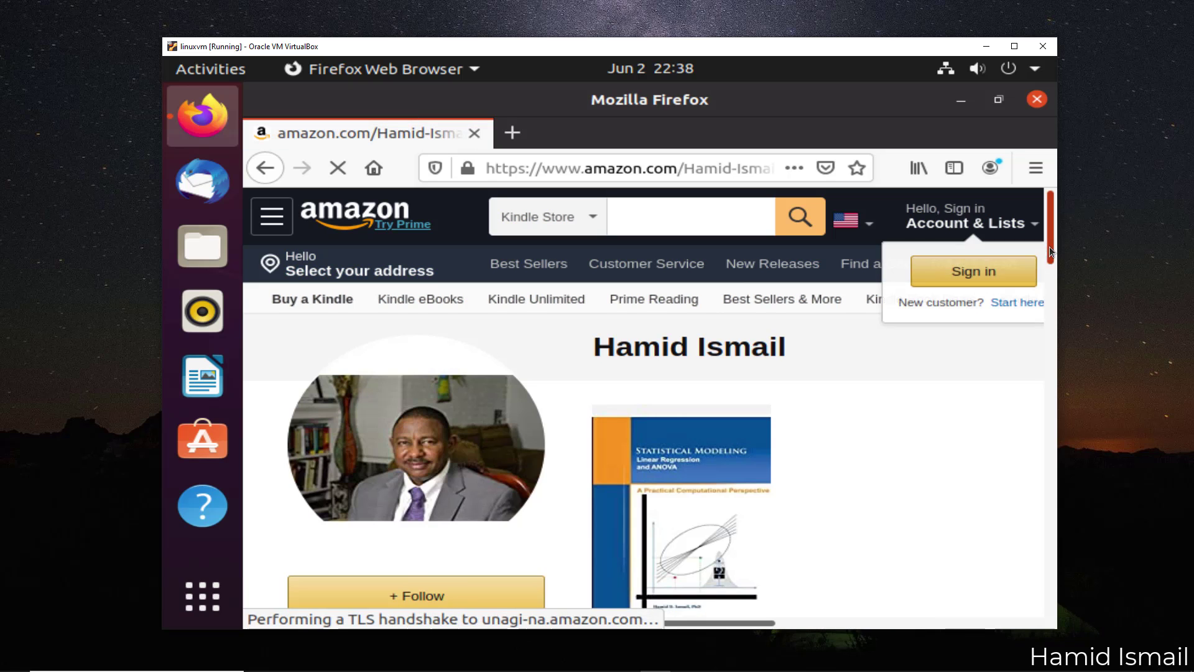
scroll(1050, 249, down, 2)
key(alt+Left)
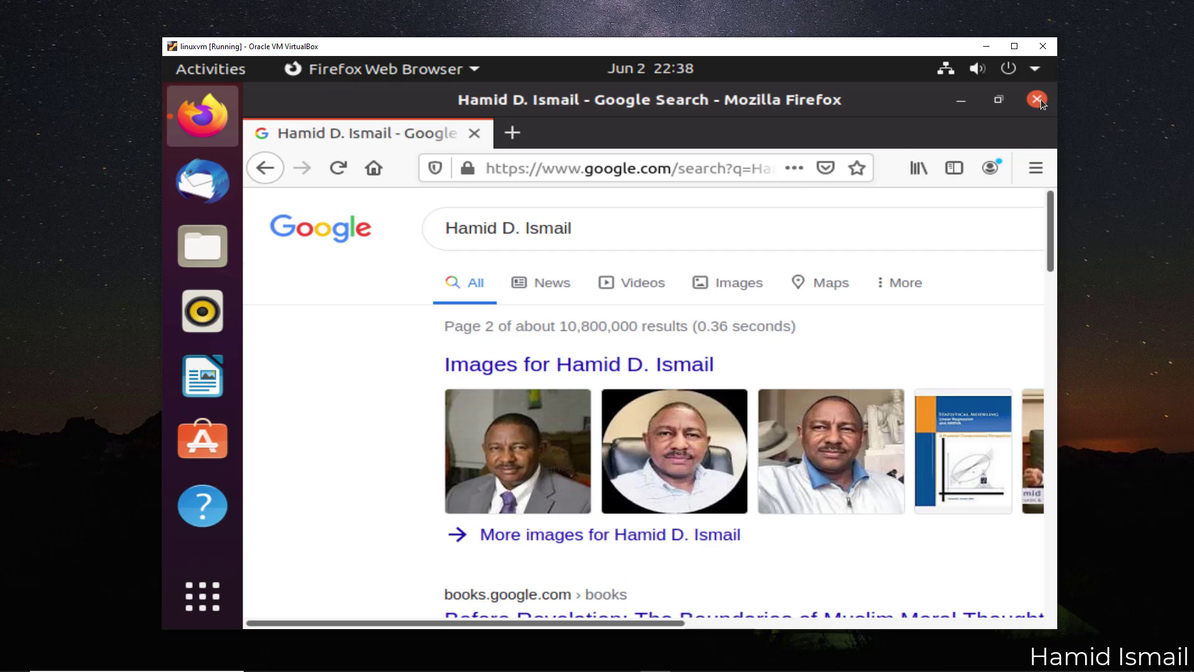
click(1038, 99)
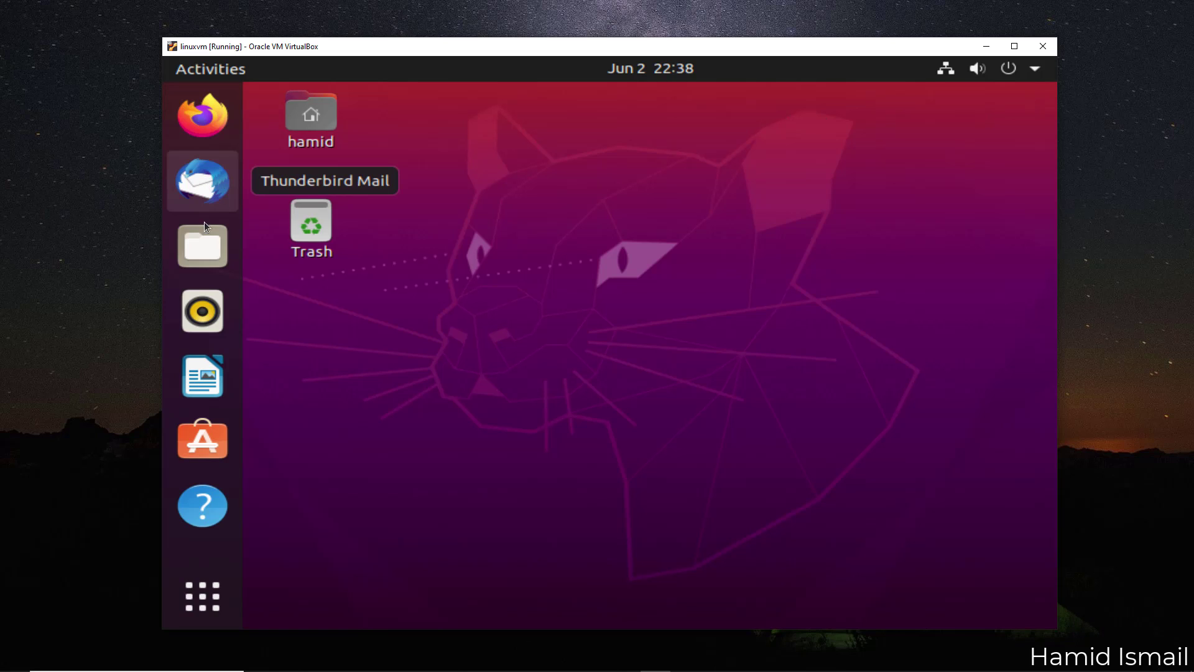
View the Home folder in the Files file manager and close it
click(206, 250)
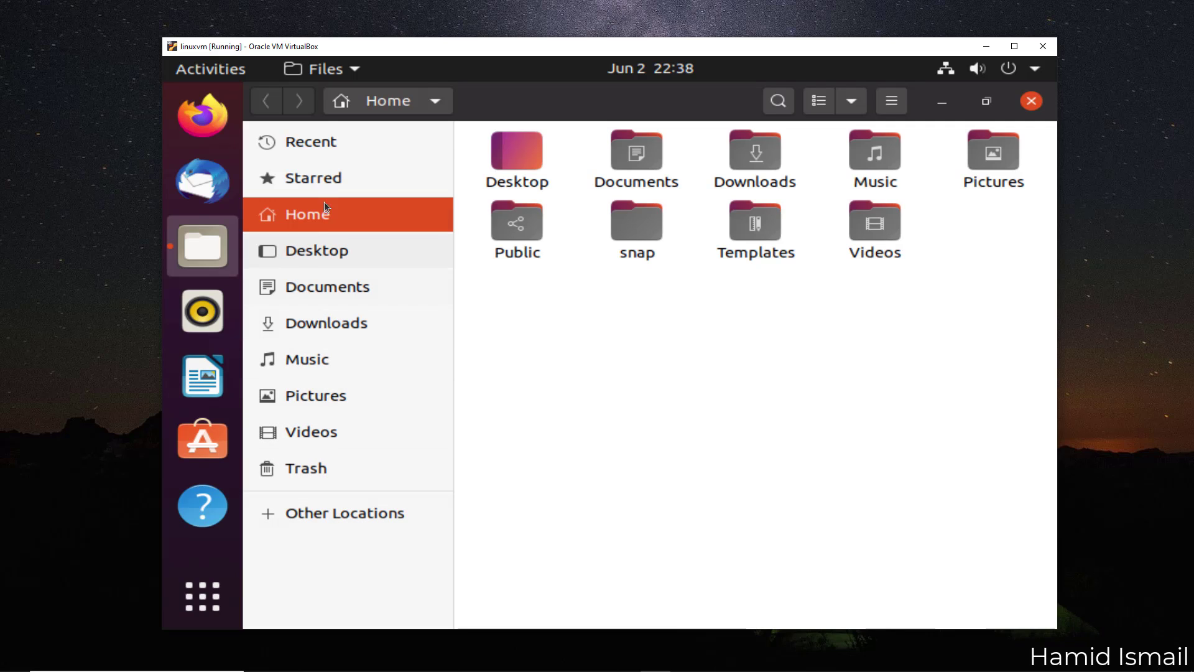
click(1031, 100)
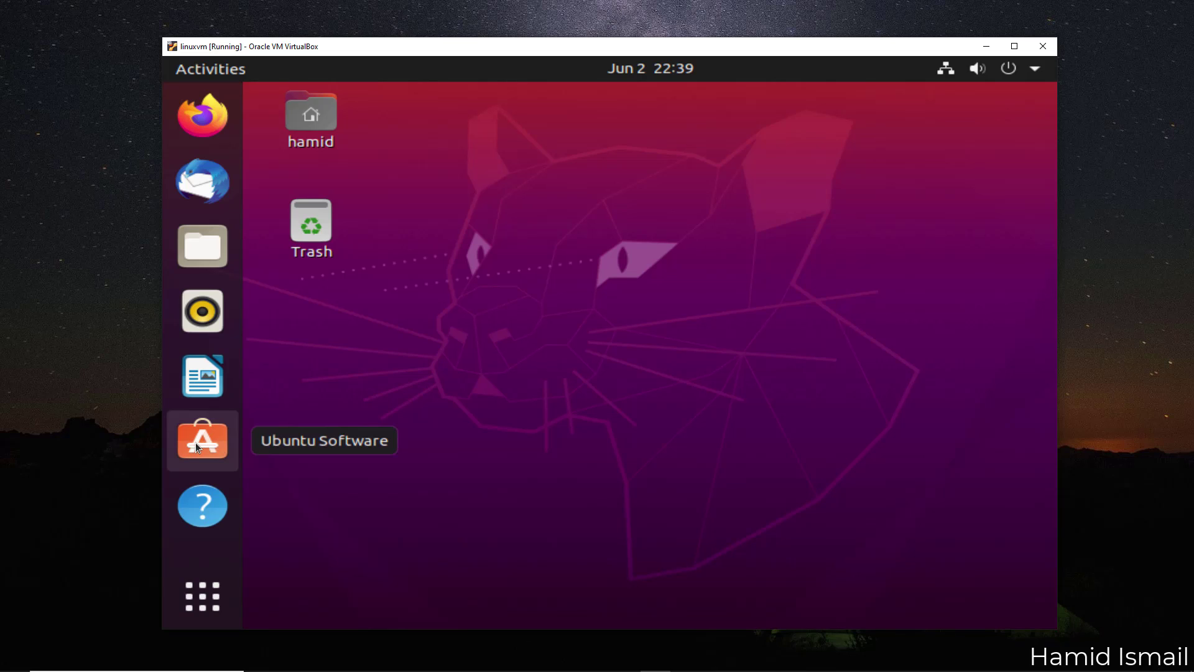
Open Ubuntu Software, review the installed applications and available updates, and return to the Explore page
click(195, 442)
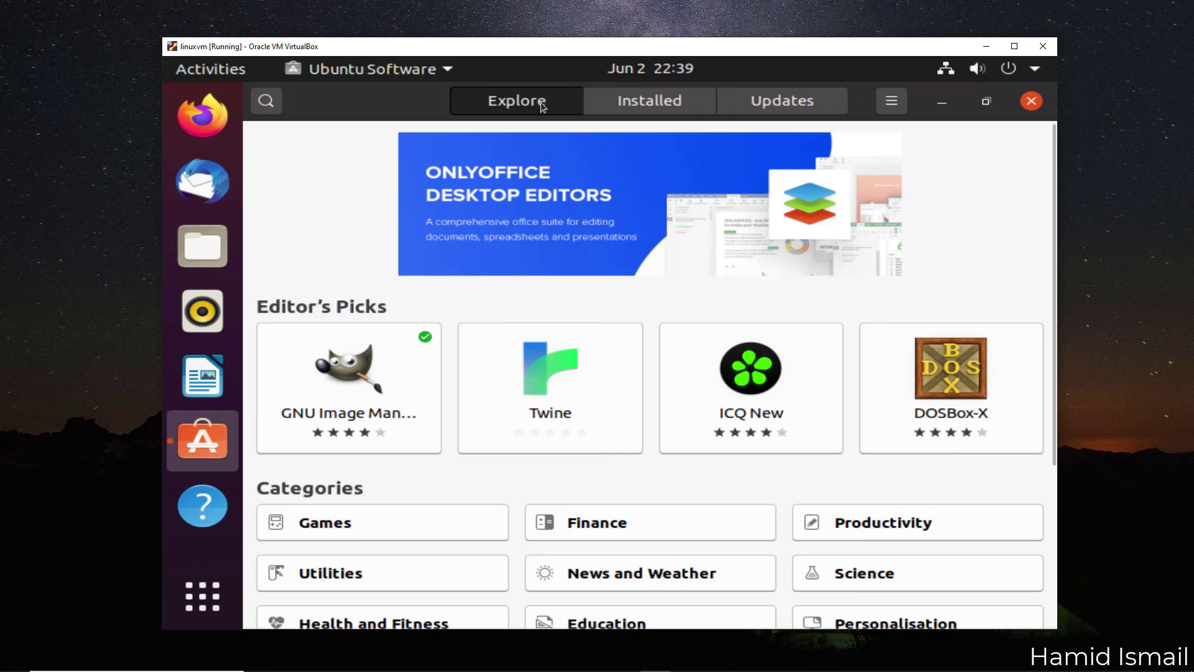
click(644, 104)
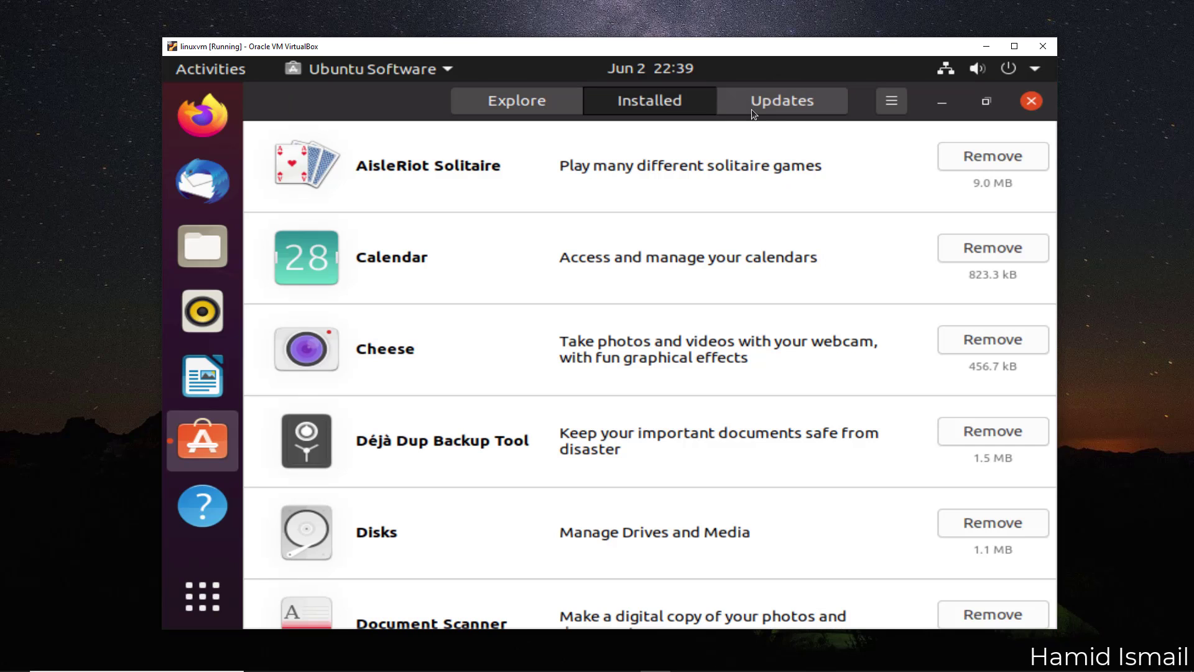
click(789, 110)
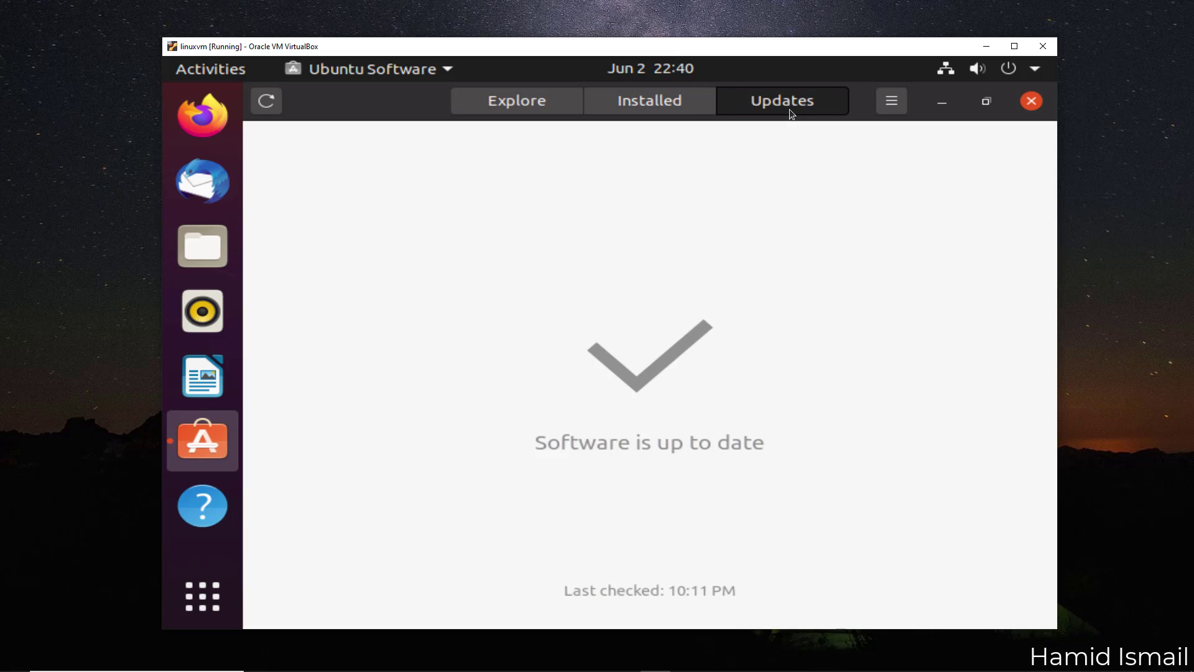
click(517, 105)
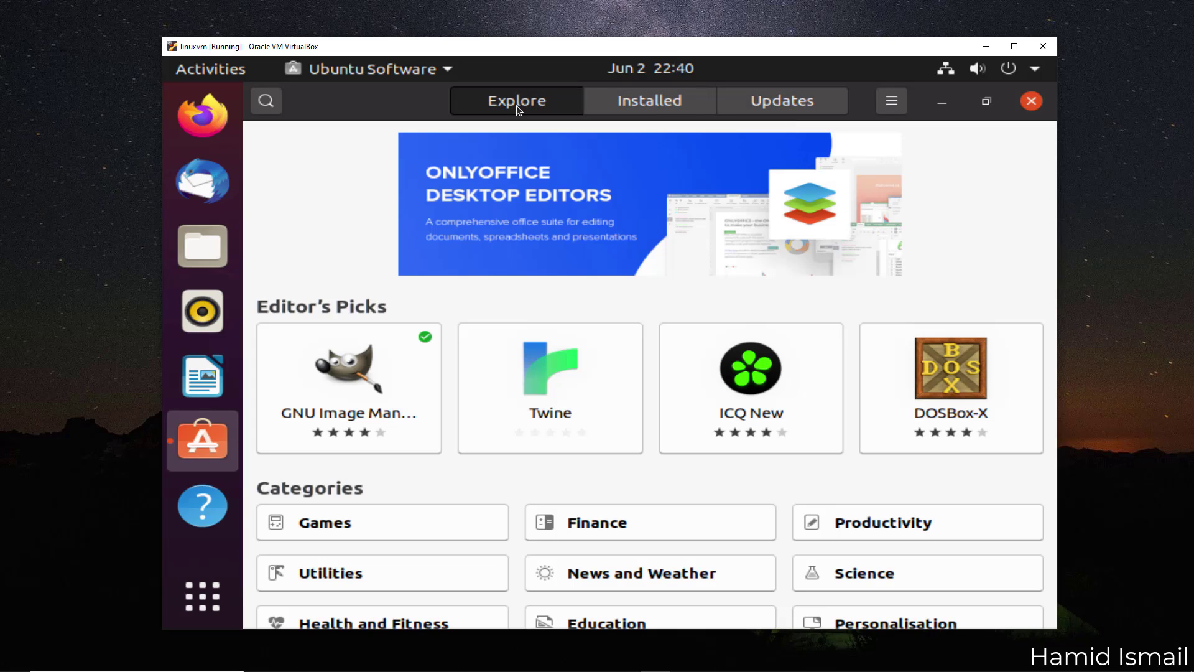
Install GNU Image Manipulation Program from the Editor's Picks in Ubuntu Software
click(349, 383)
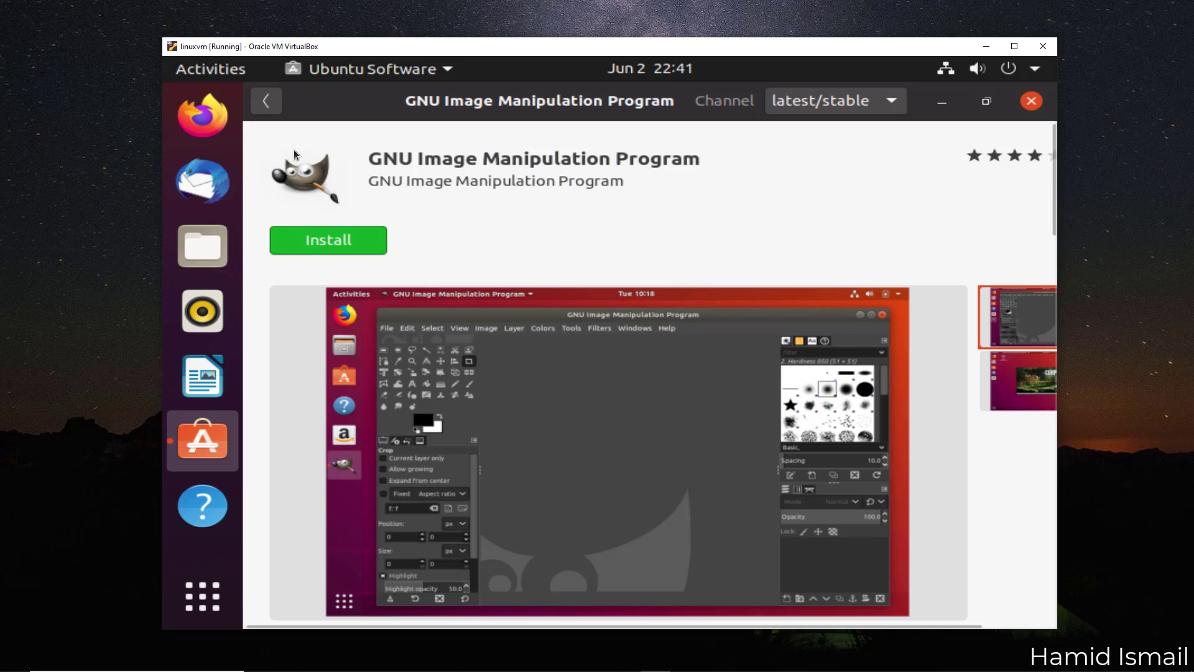
click(264, 101)
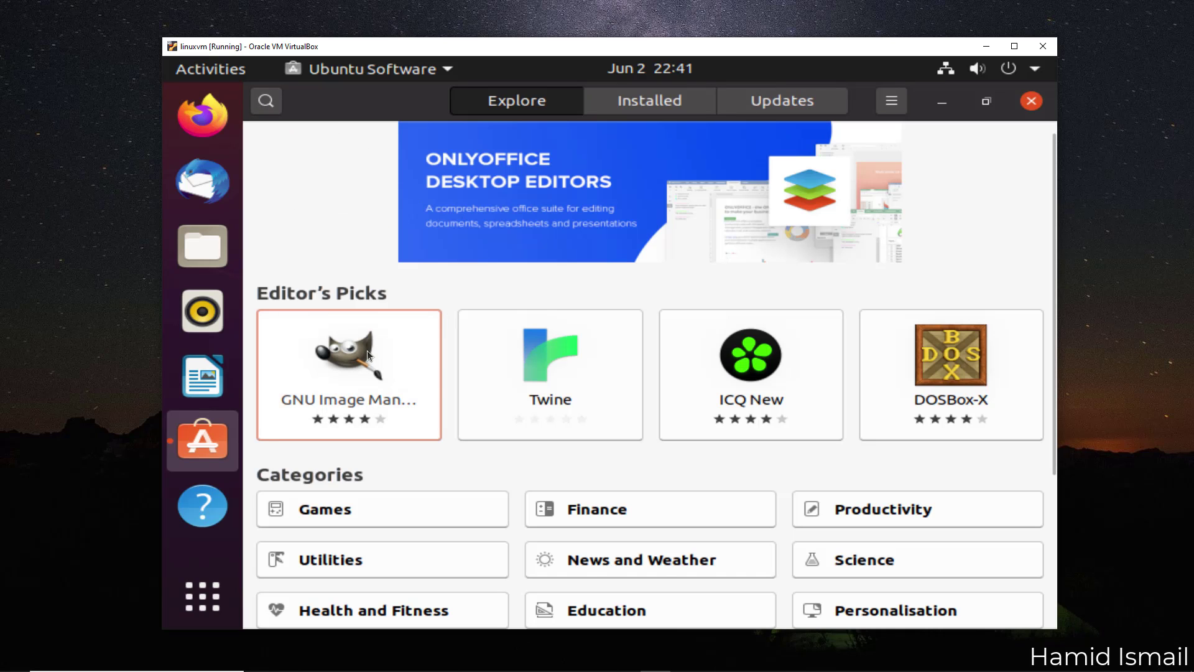
click(367, 349)
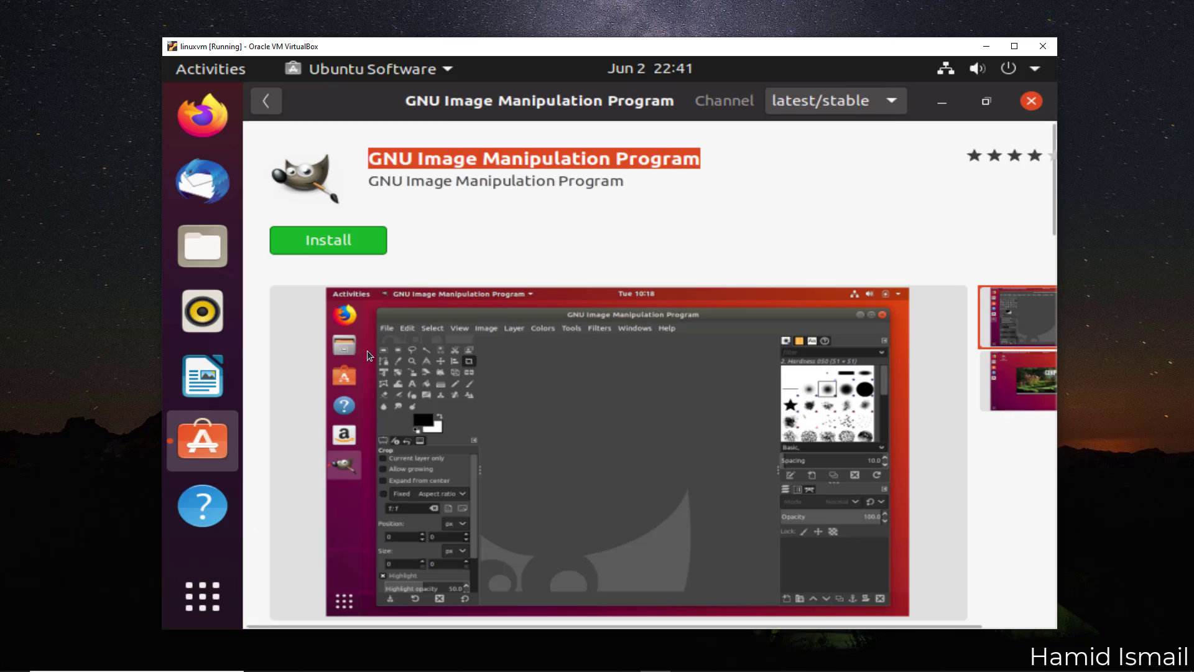
click(326, 242)
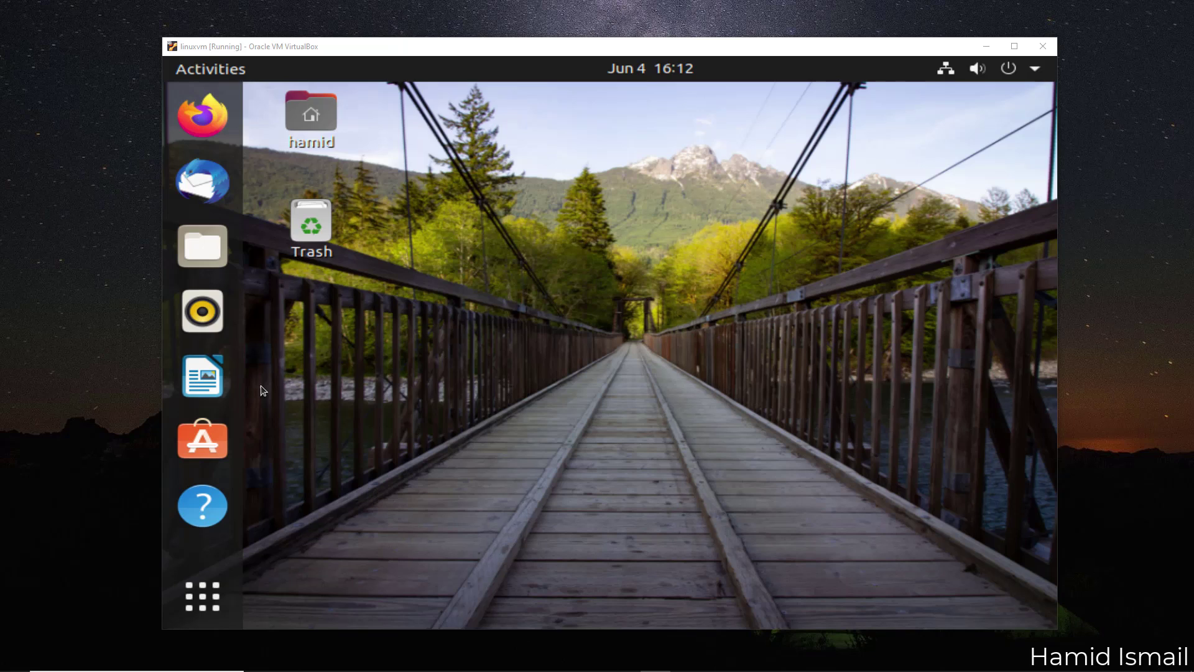
Reopen Ubuntu Software and open the Education category
click(194, 438)
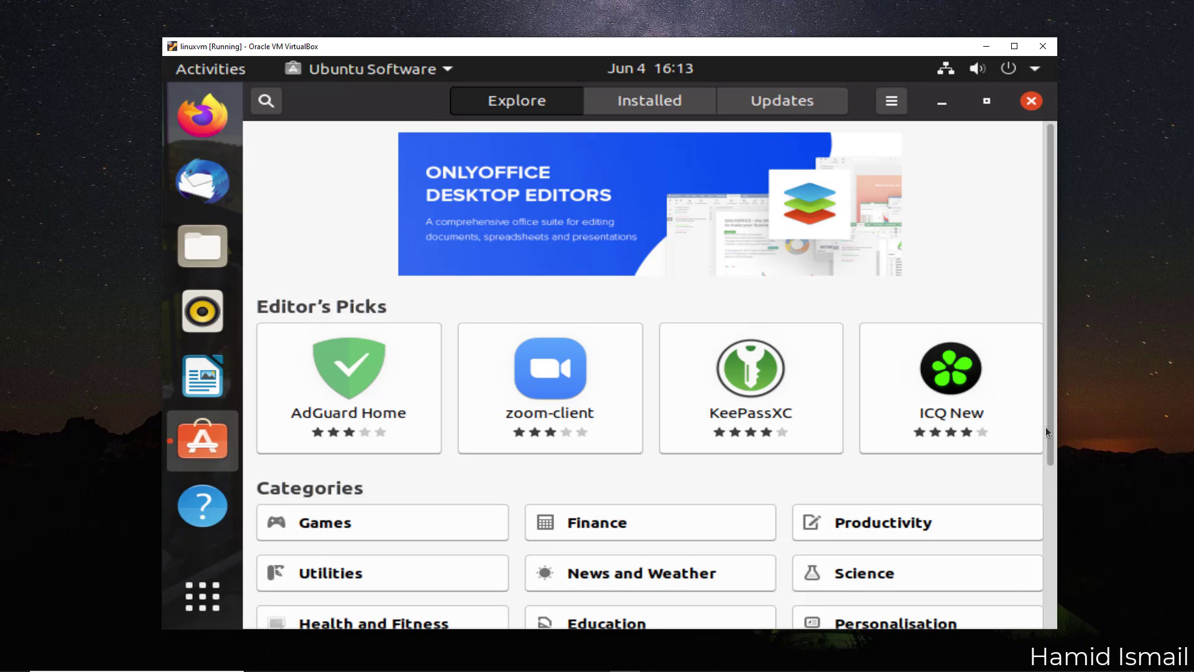
click(602, 624)
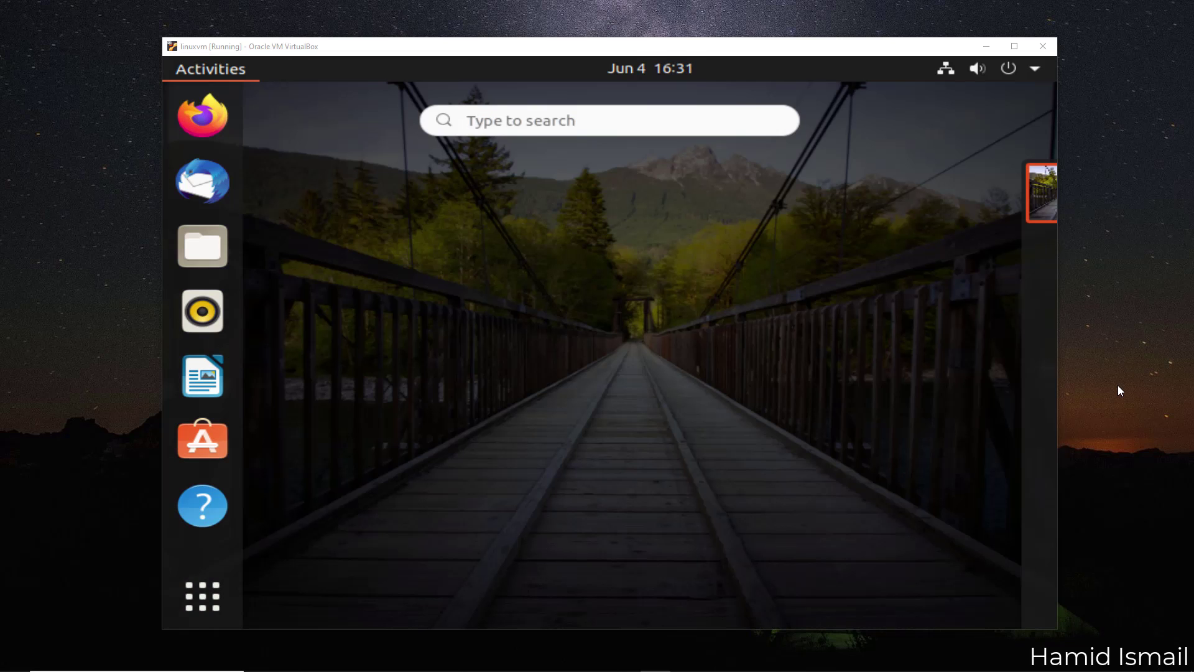
Launch LibreOffice Writer from the list of all applications, dismiss the Tip of the Day, and close Writer
click(203, 594)
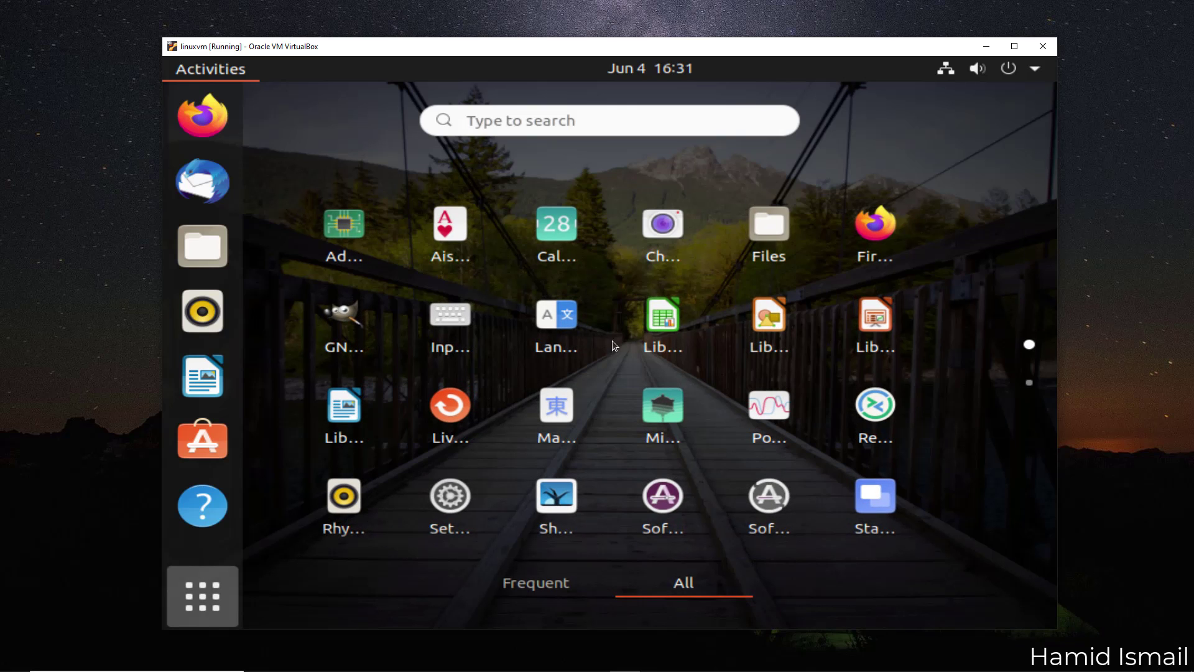
click(345, 416)
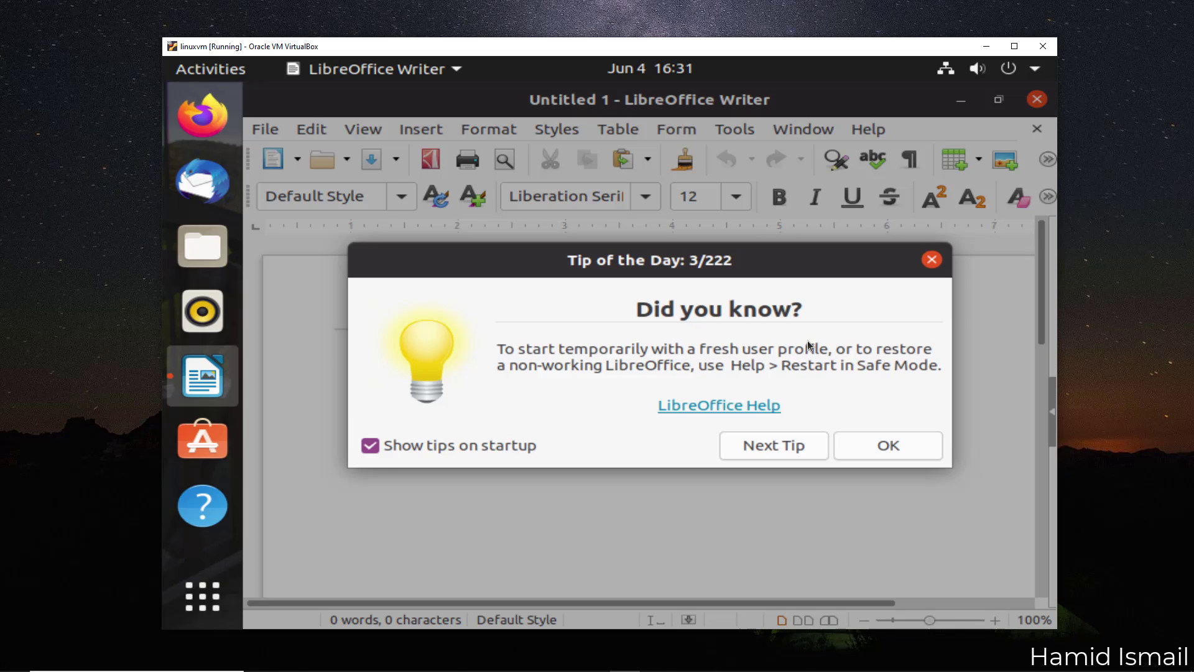
click(893, 446)
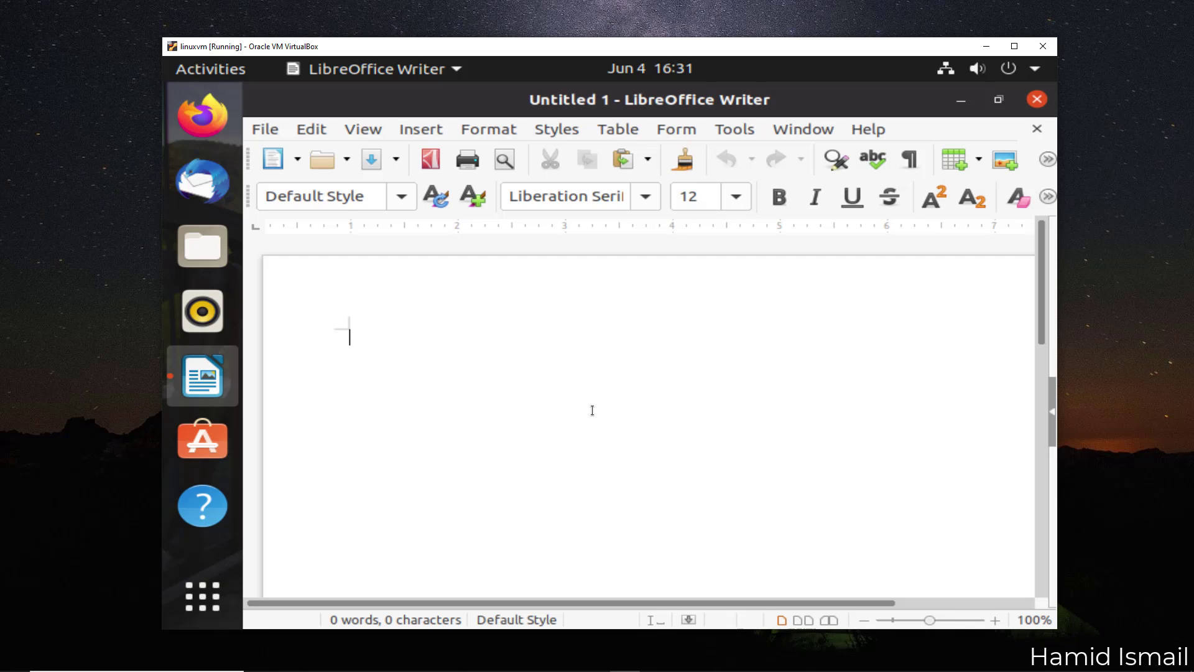
click(1037, 101)
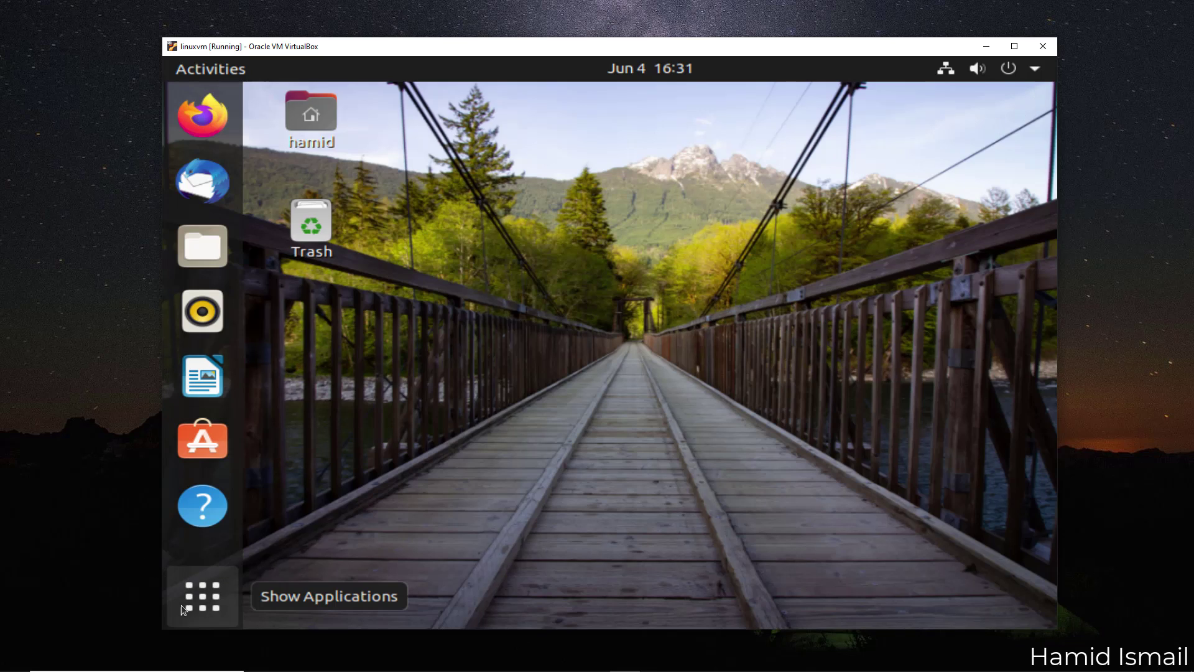
Launch LibreOffice Calc from the list of all applications and select cell B3 in the blank spreadsheet
click(199, 602)
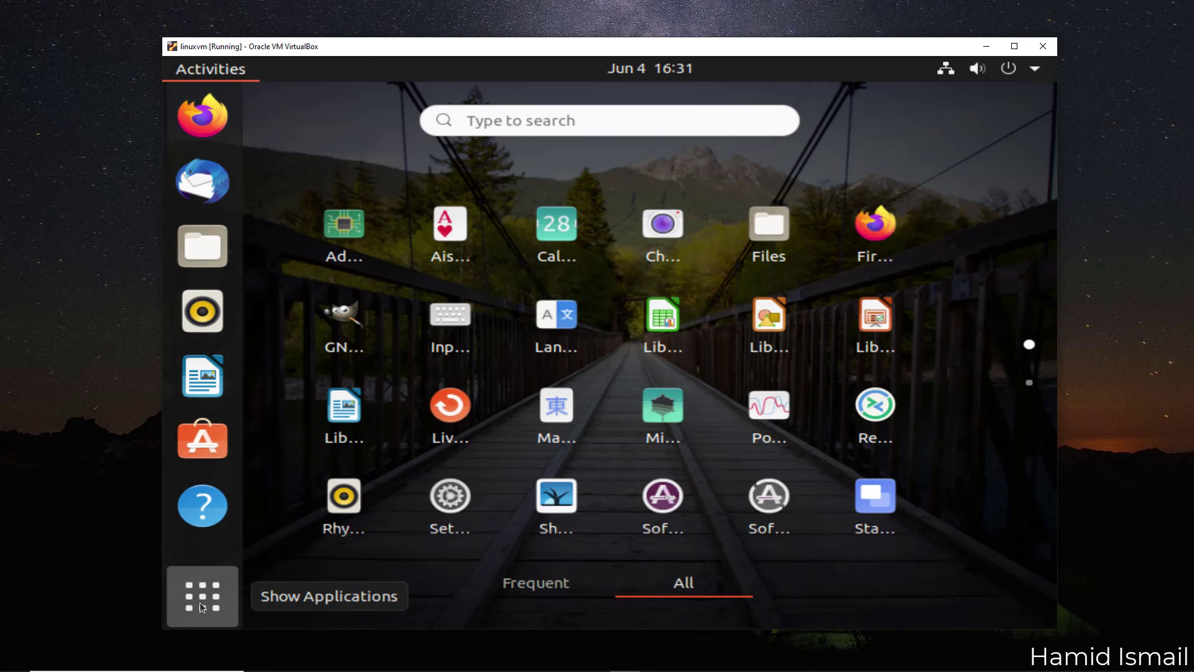
click(663, 317)
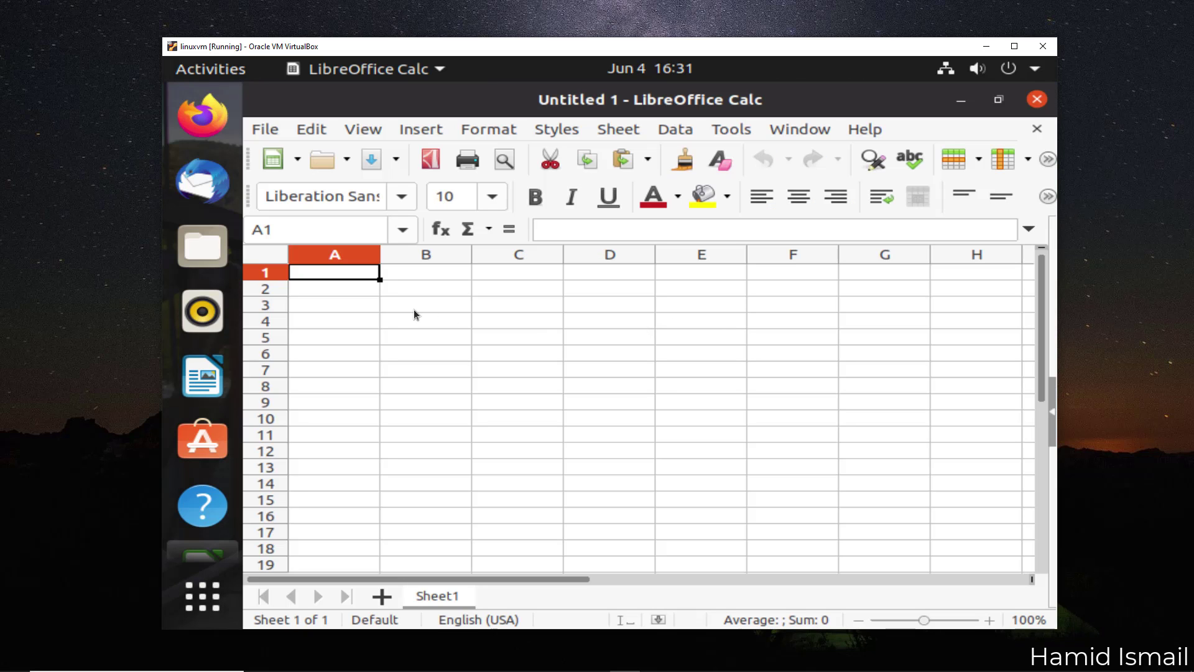
click(414, 310)
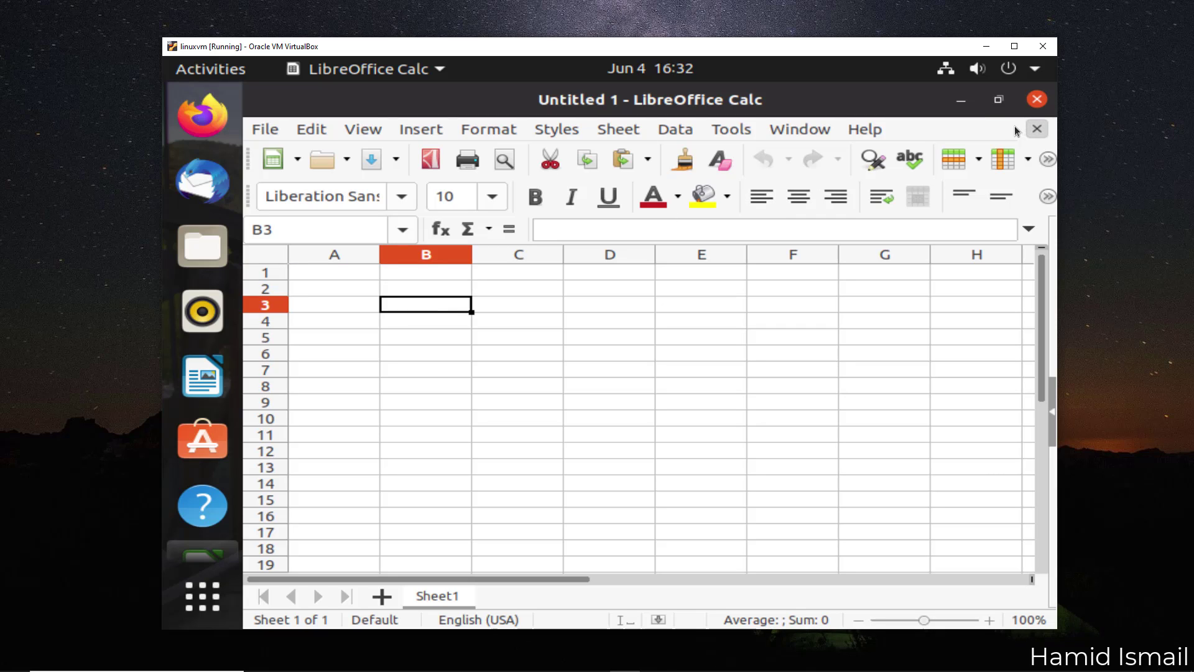
Close Calc, launch LibreOffice Impress from the list of all applications, dismiss the template selection, and close Impress
click(1036, 99)
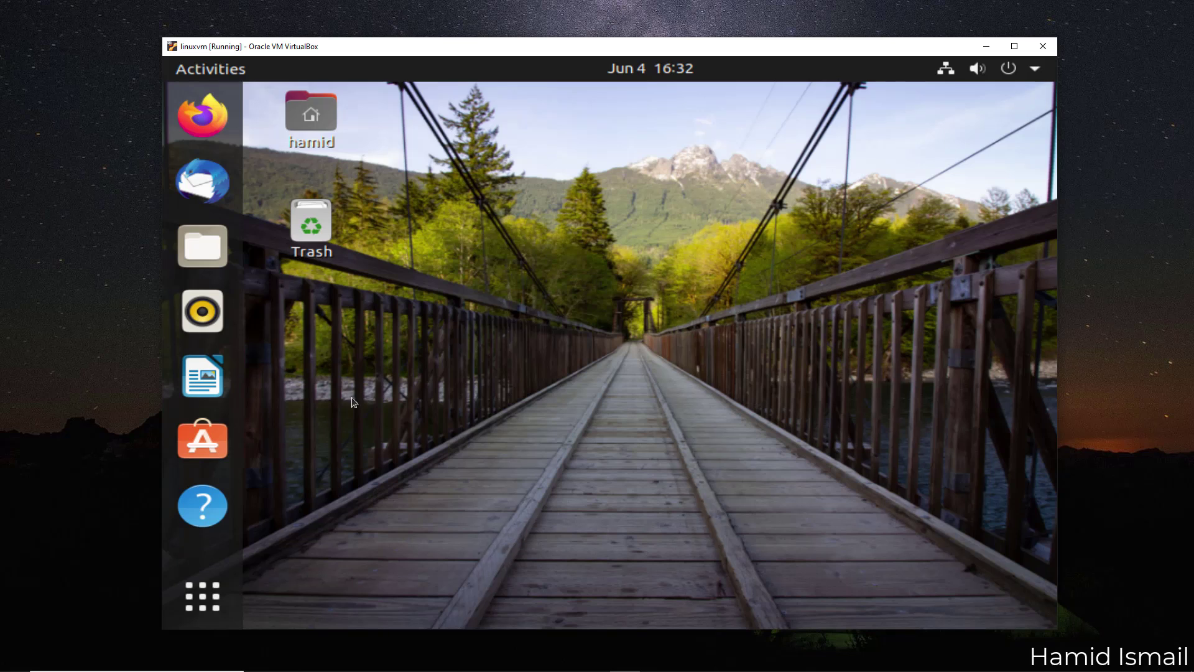
click(211, 588)
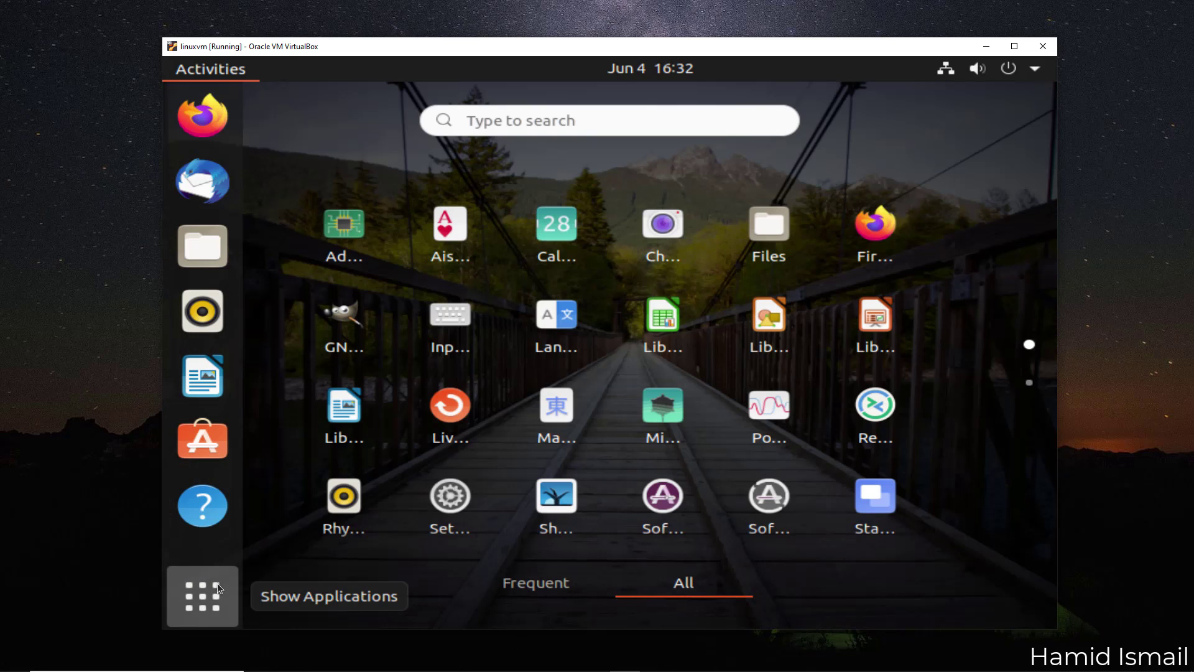
click(883, 326)
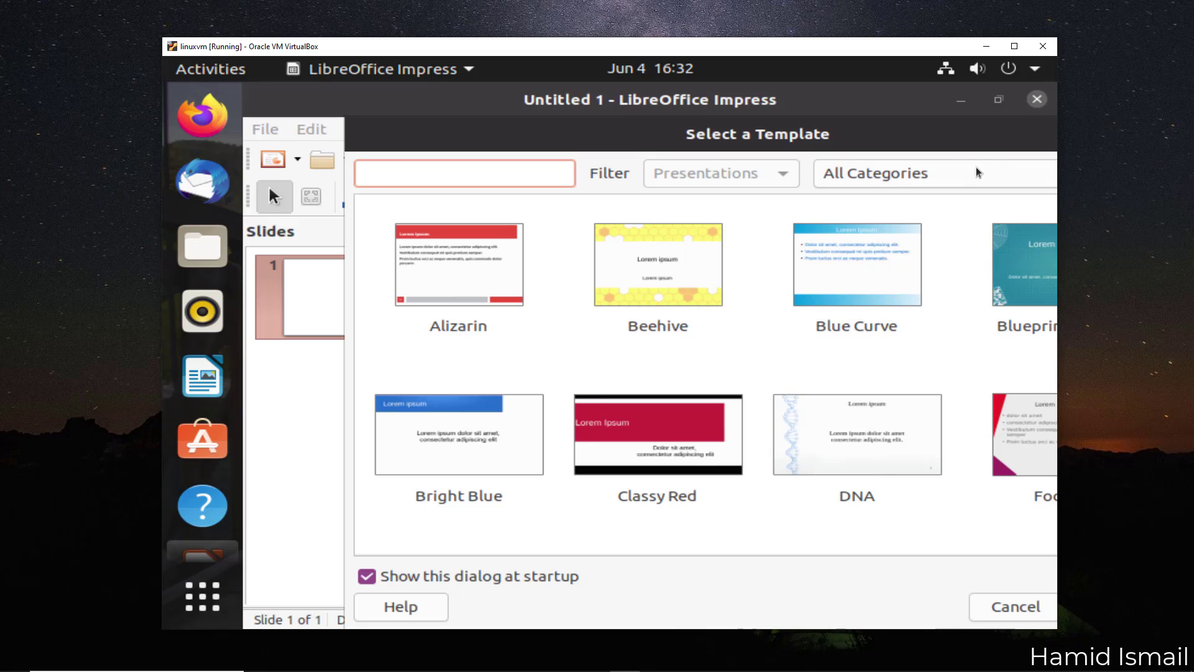
click(1037, 102)
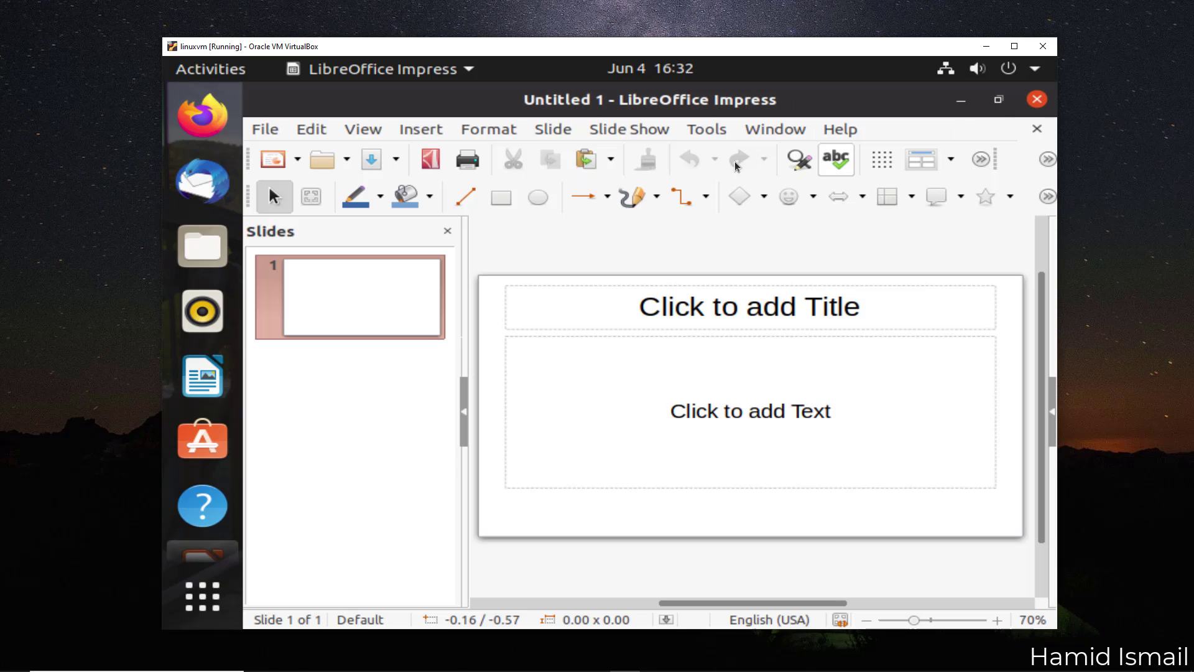
click(1037, 100)
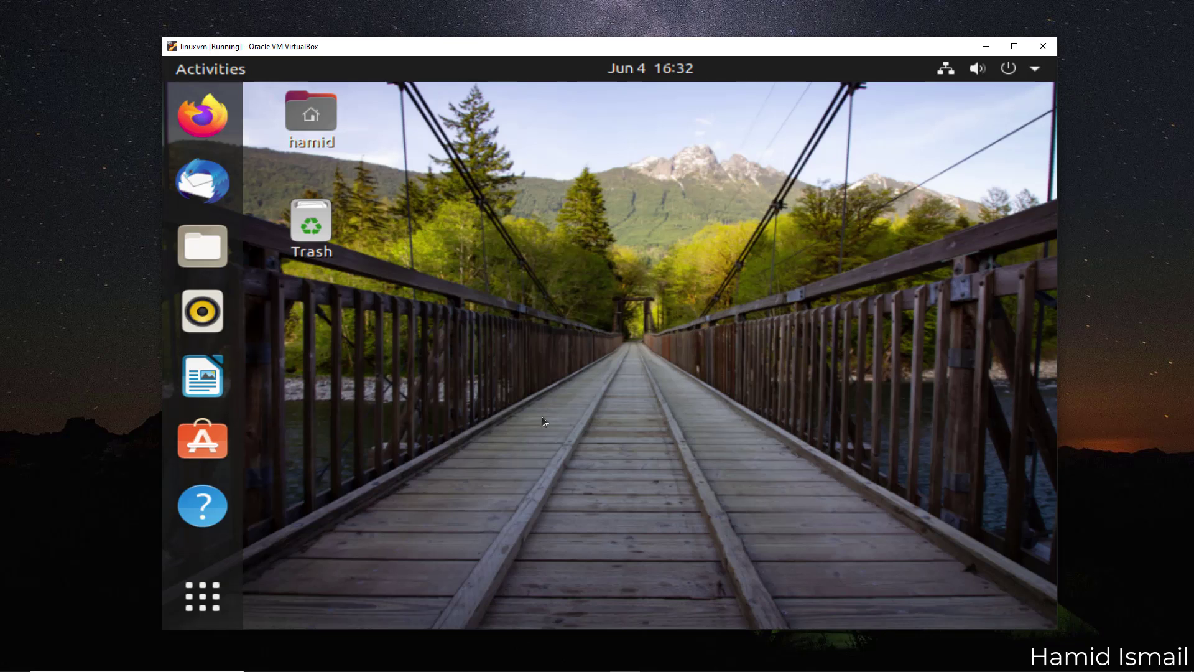
Launch GNU Image Manipulation Program from the list of all applications, start a new image, and close the program
click(198, 601)
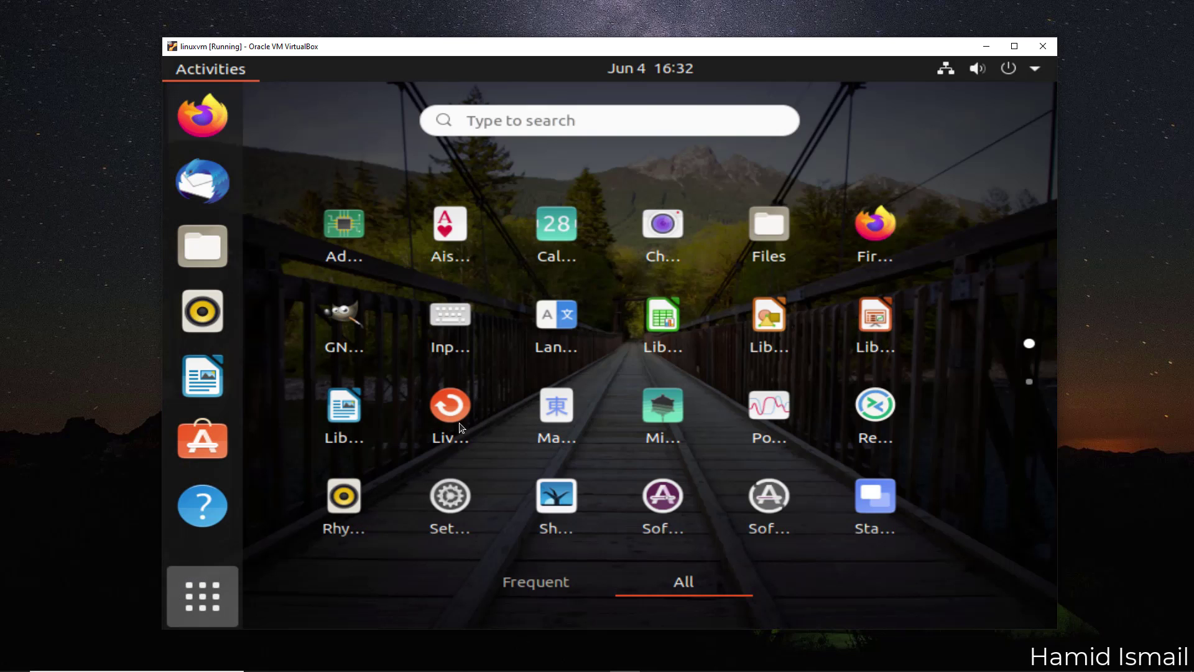
click(349, 309)
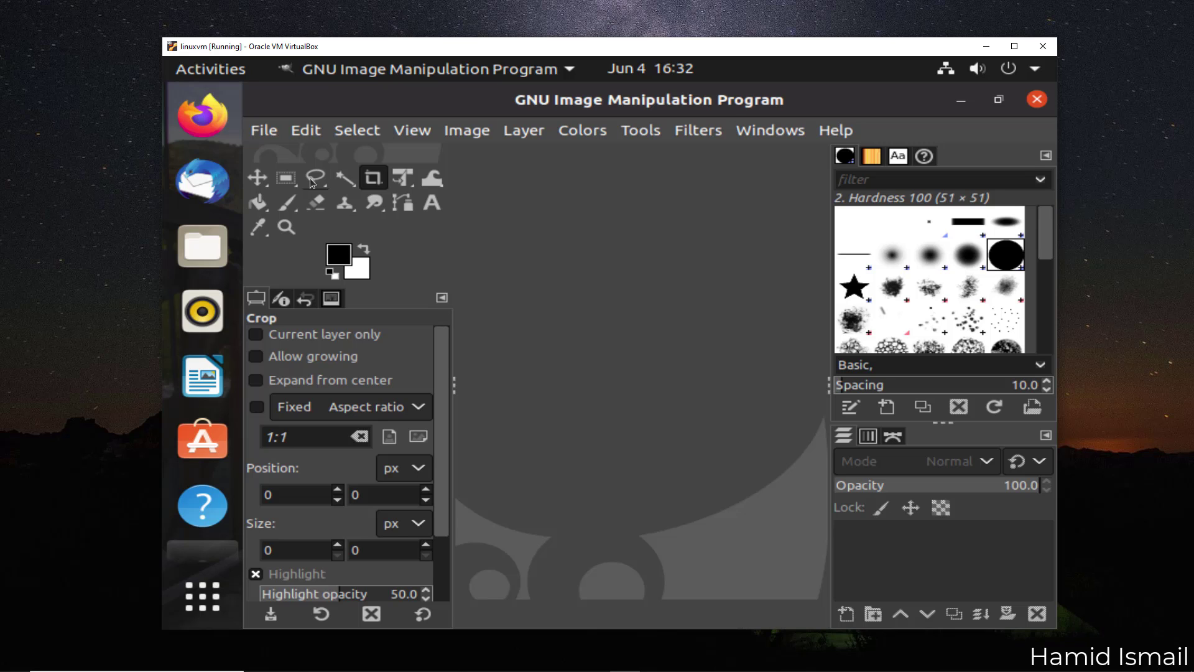
click(264, 130)
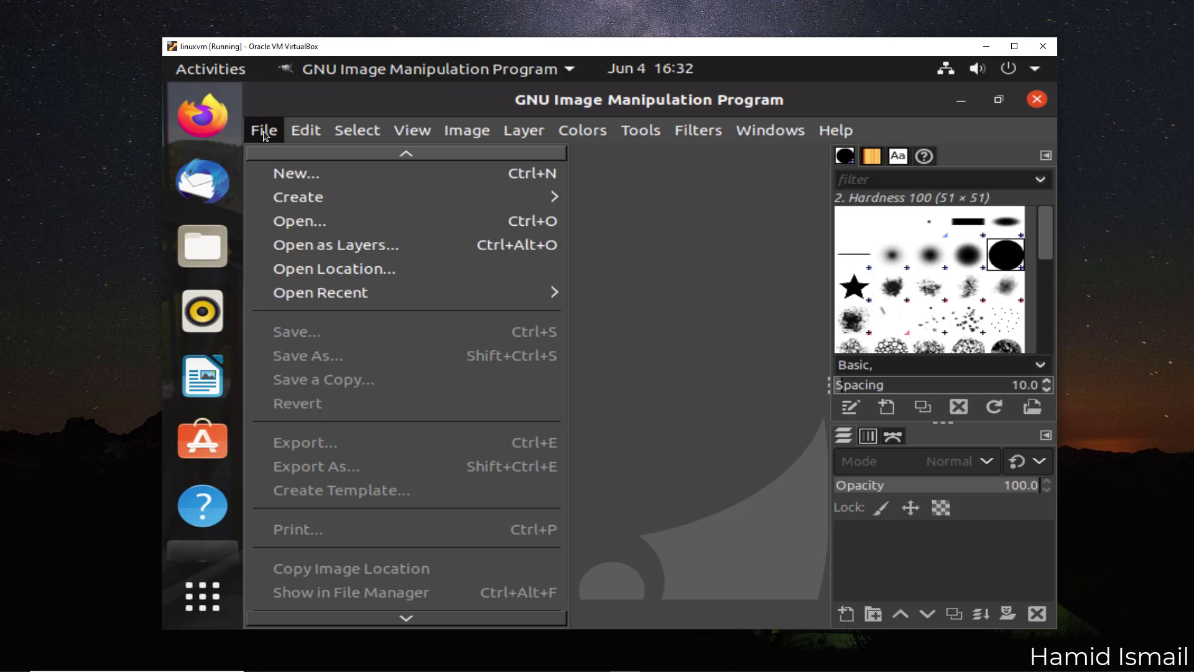
click(281, 173)
click(635, 349)
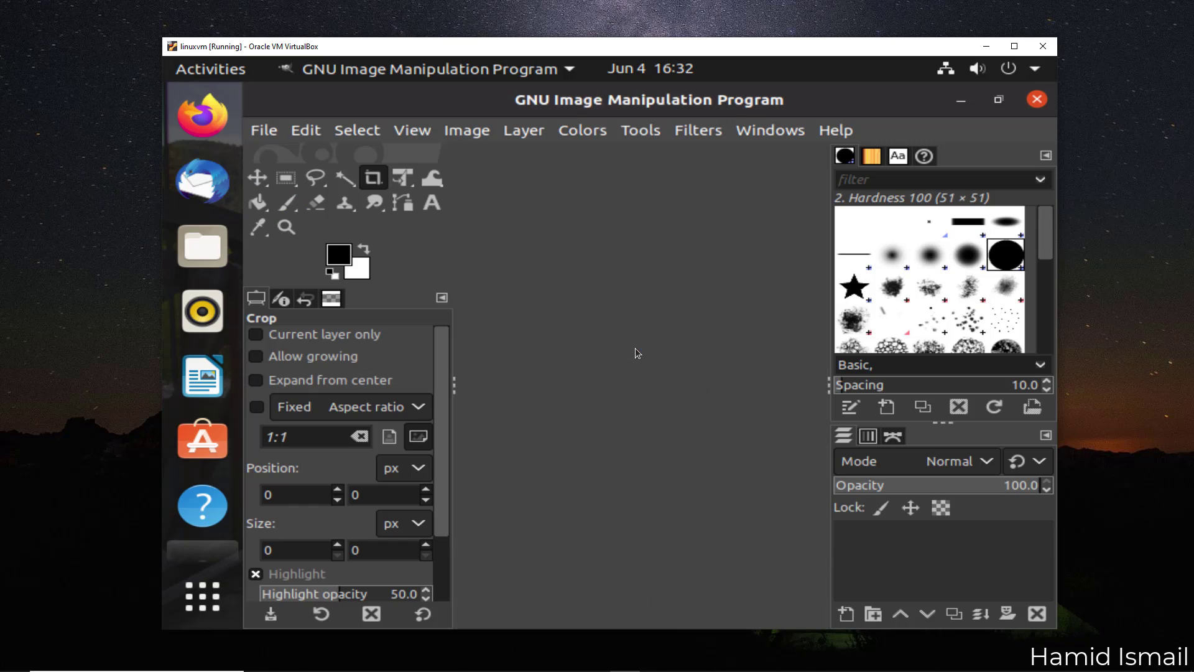
click(1042, 101)
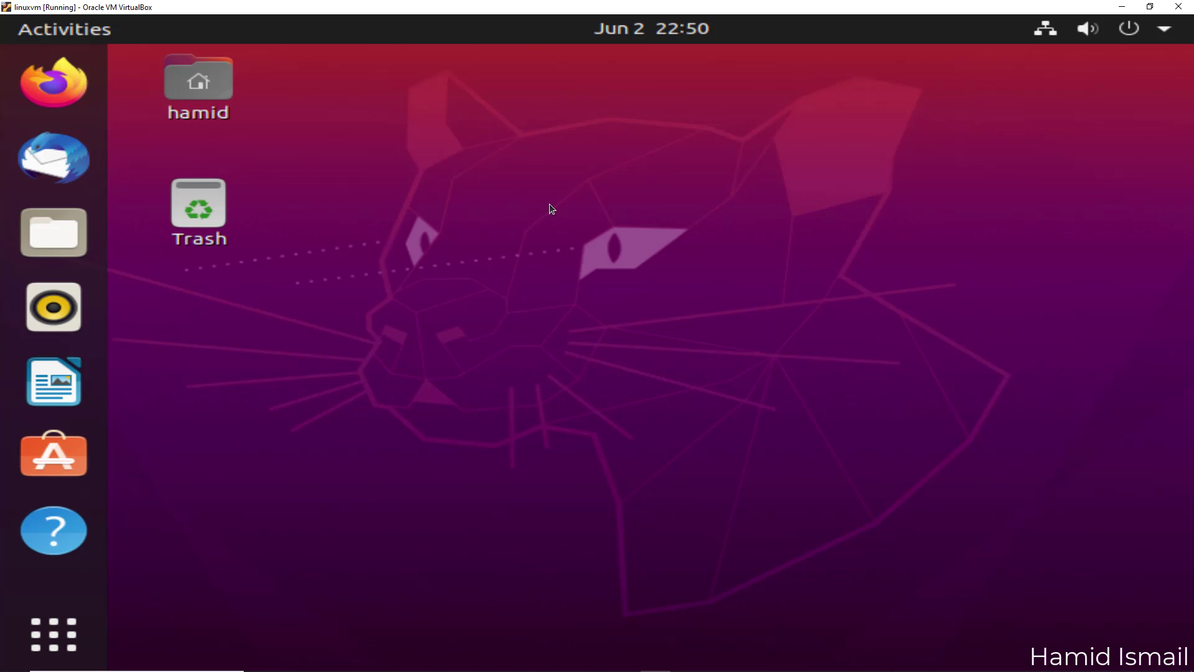
Create a folder named docs on the desktop and move it to the Trash
right_click(550, 203)
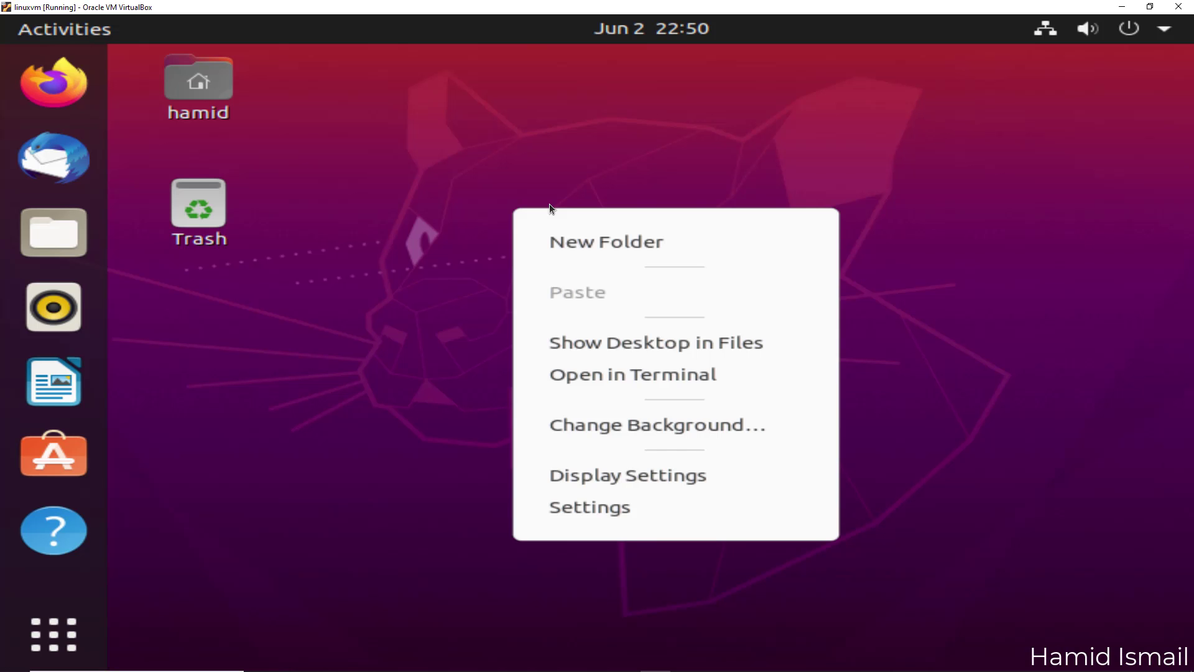
click(647, 243)
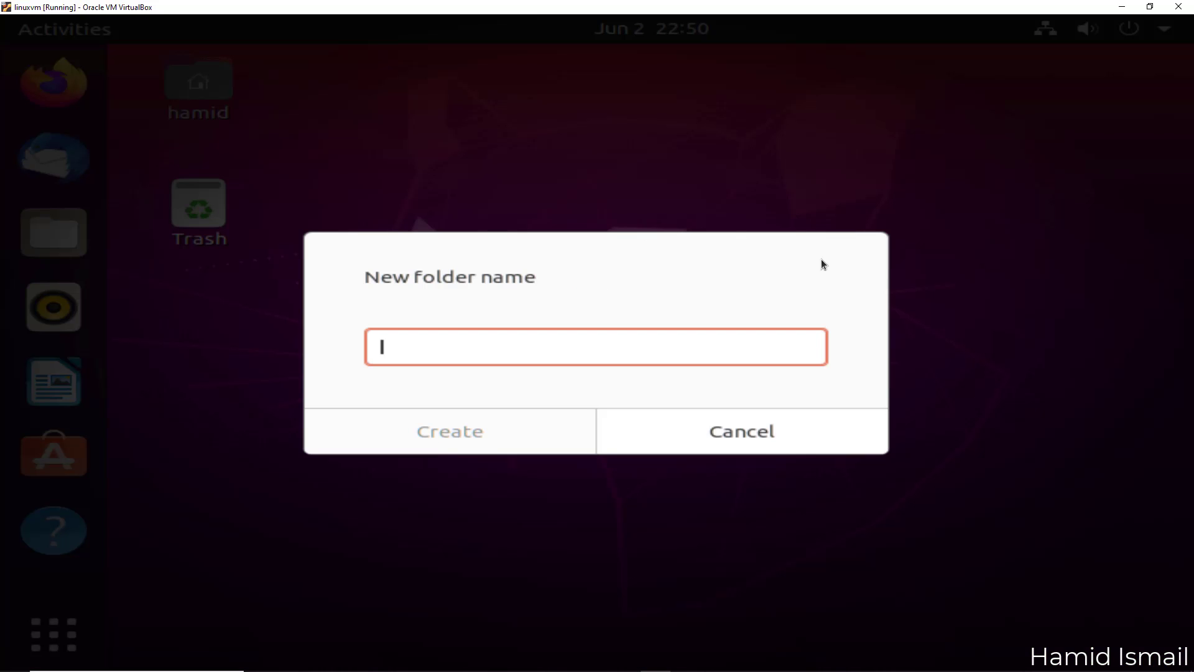
text(docs)
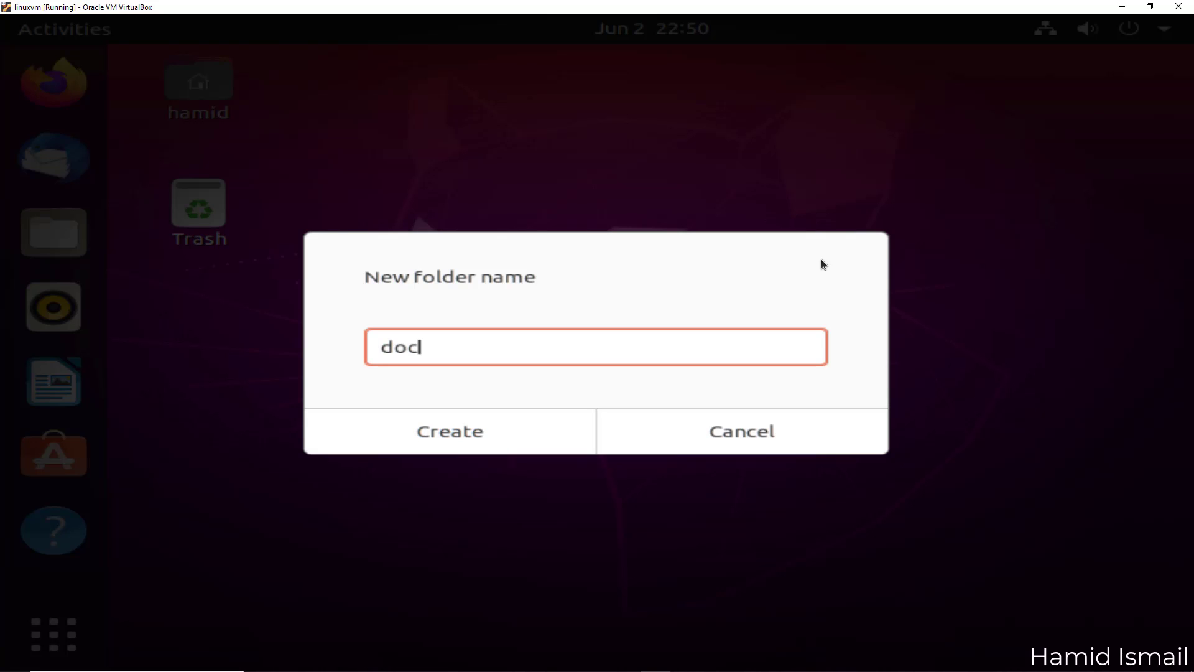
click(502, 427)
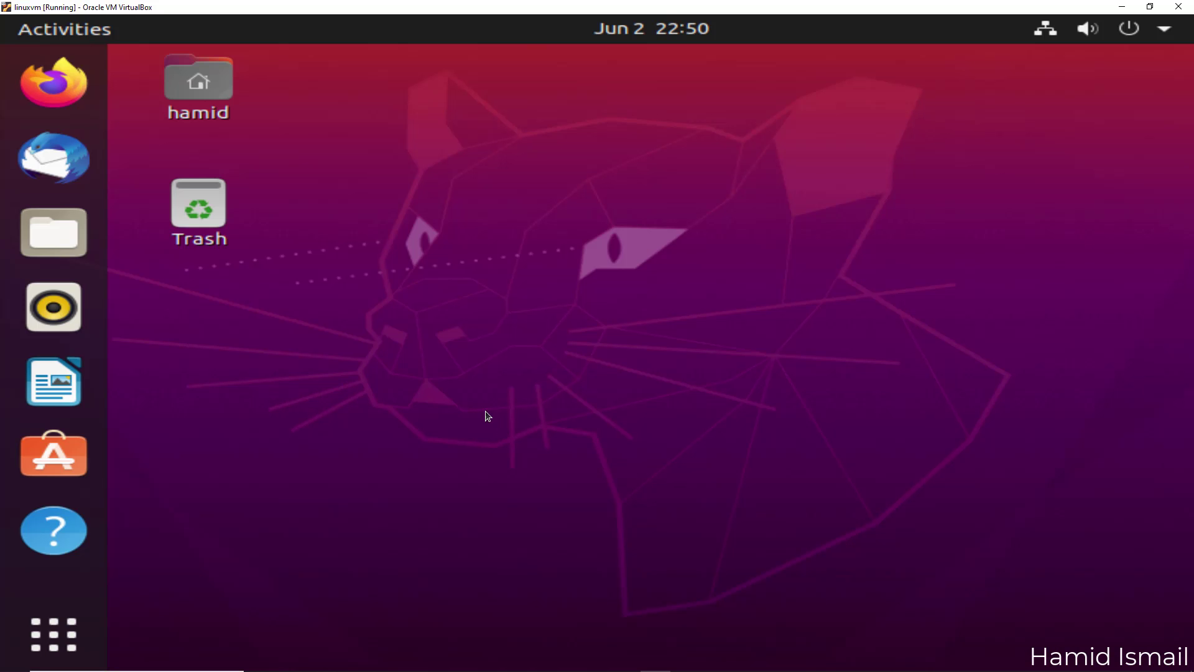
right_click(210, 327)
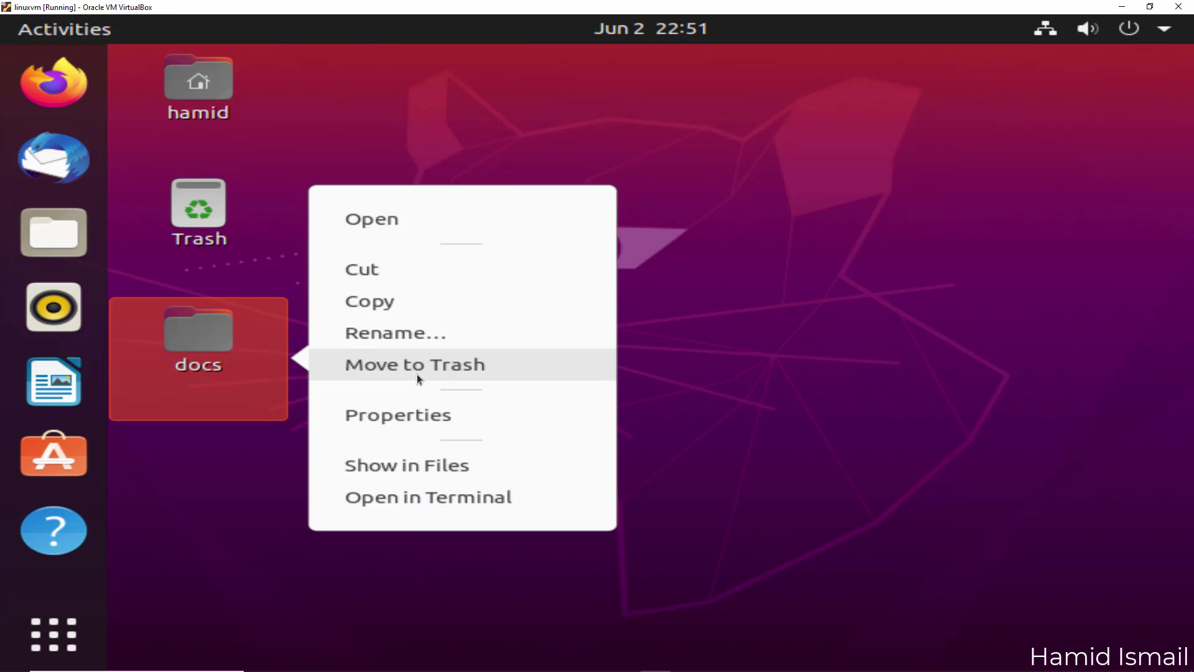
click(416, 375)
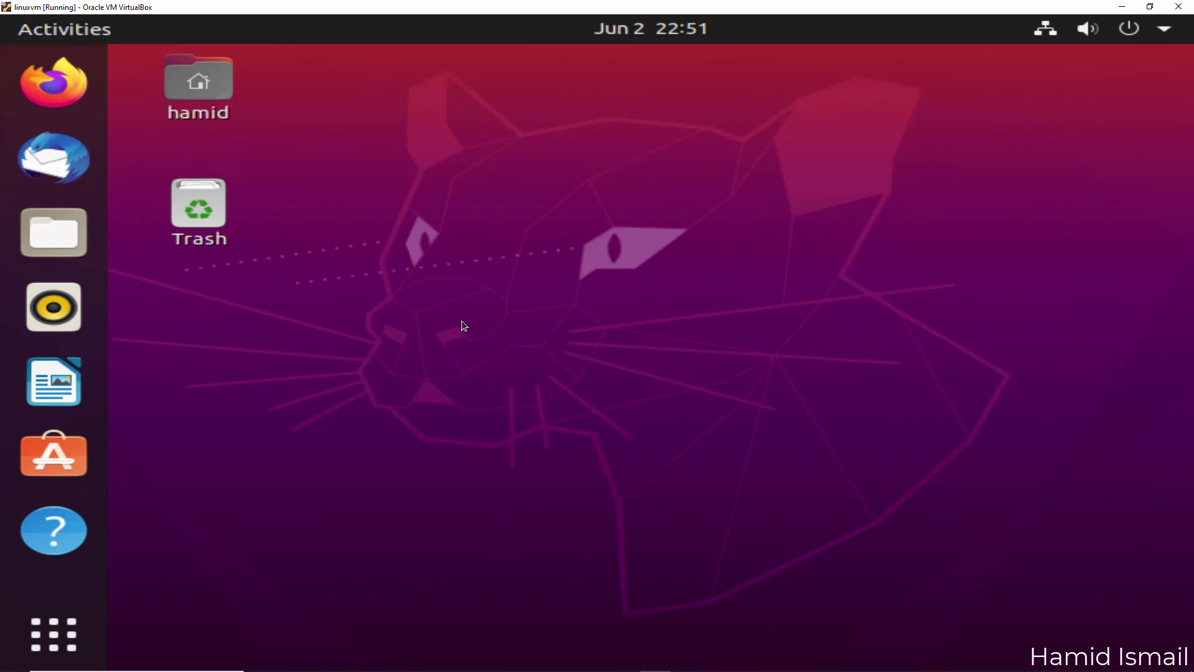
Open the settings for changing the desktop background
right_click(543, 205)
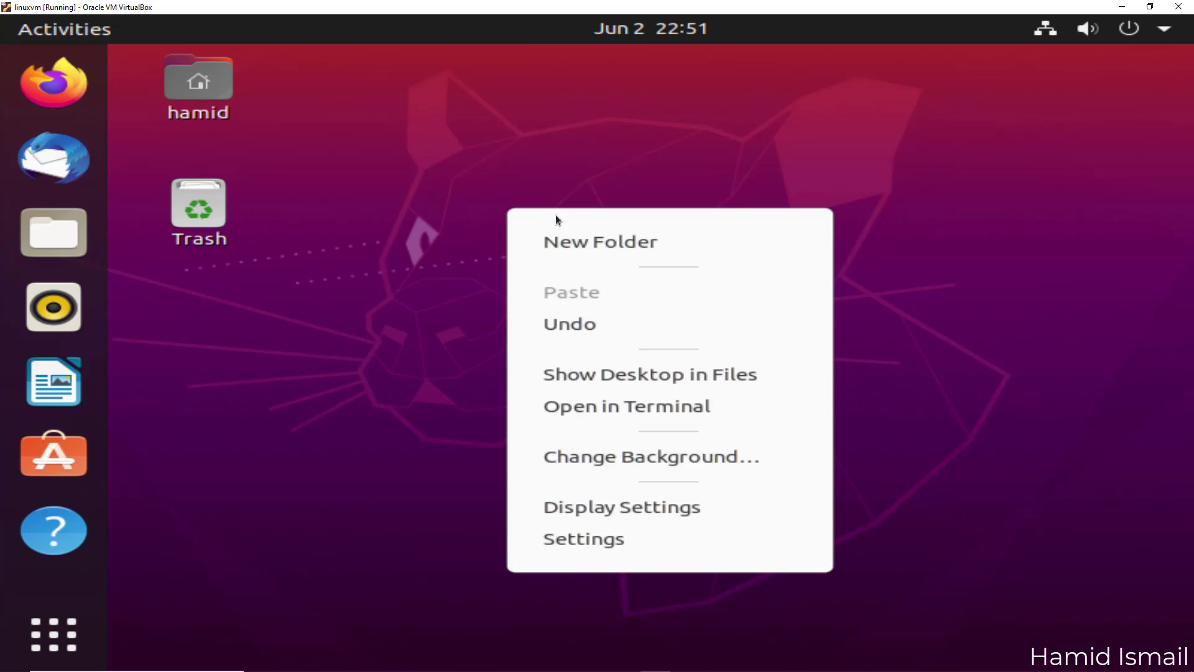
click(643, 457)
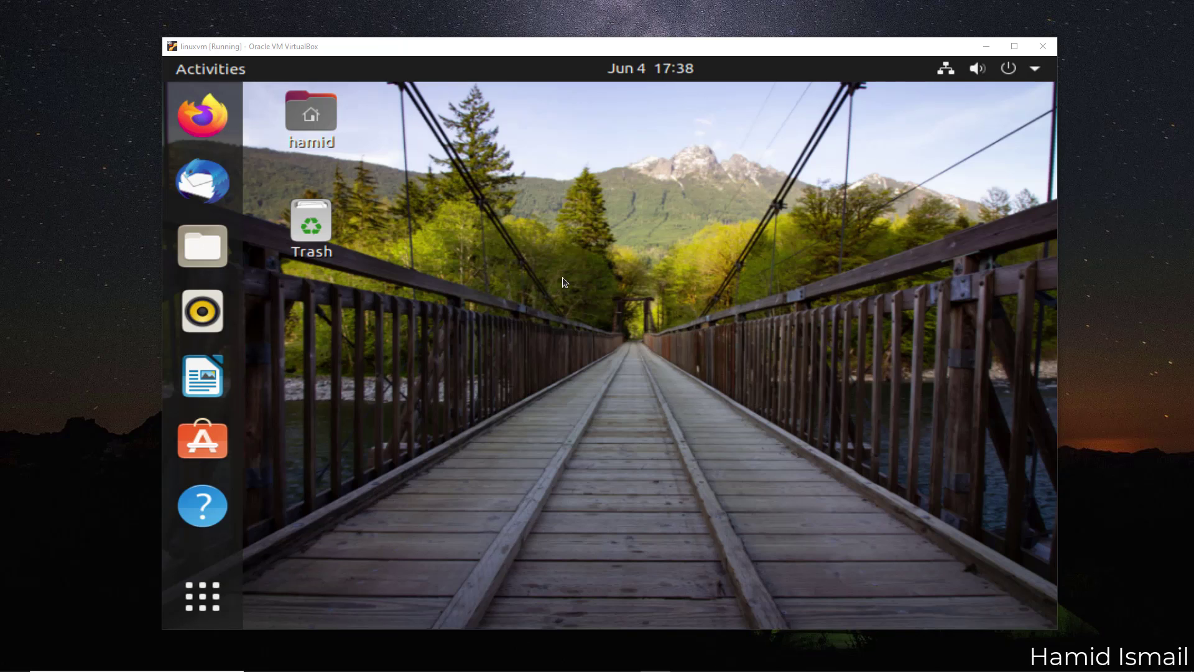
Open a terminal from the desktop, clear its screen, and change to the home directory with cd ~
right_click(566, 276)
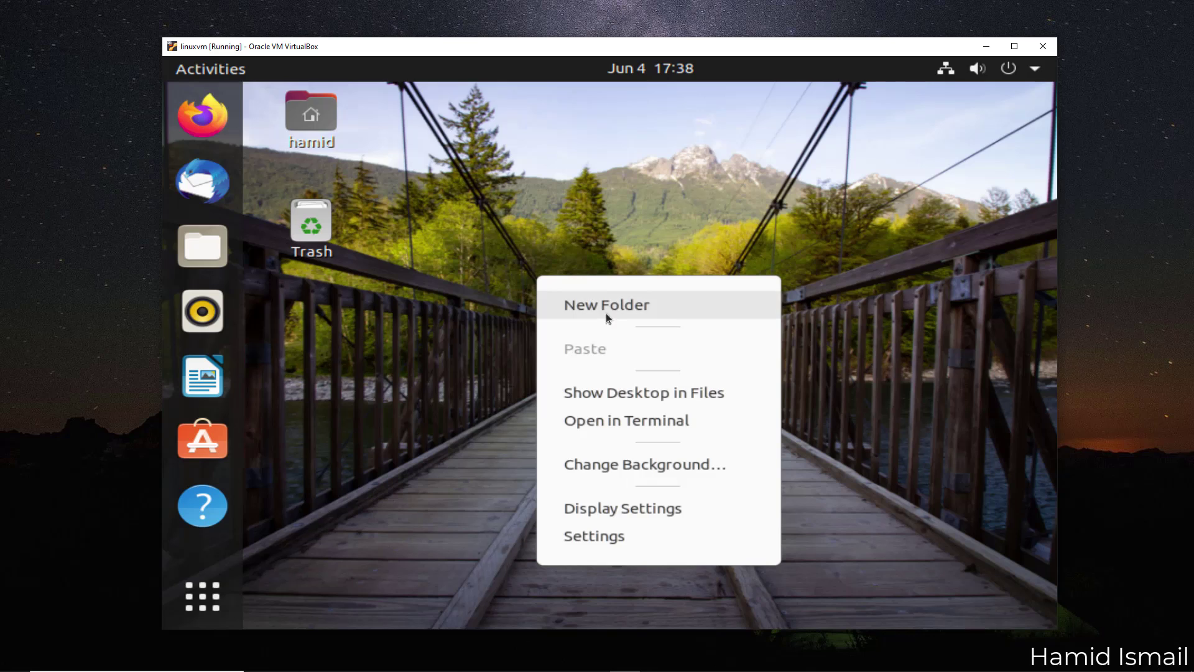
click(663, 420)
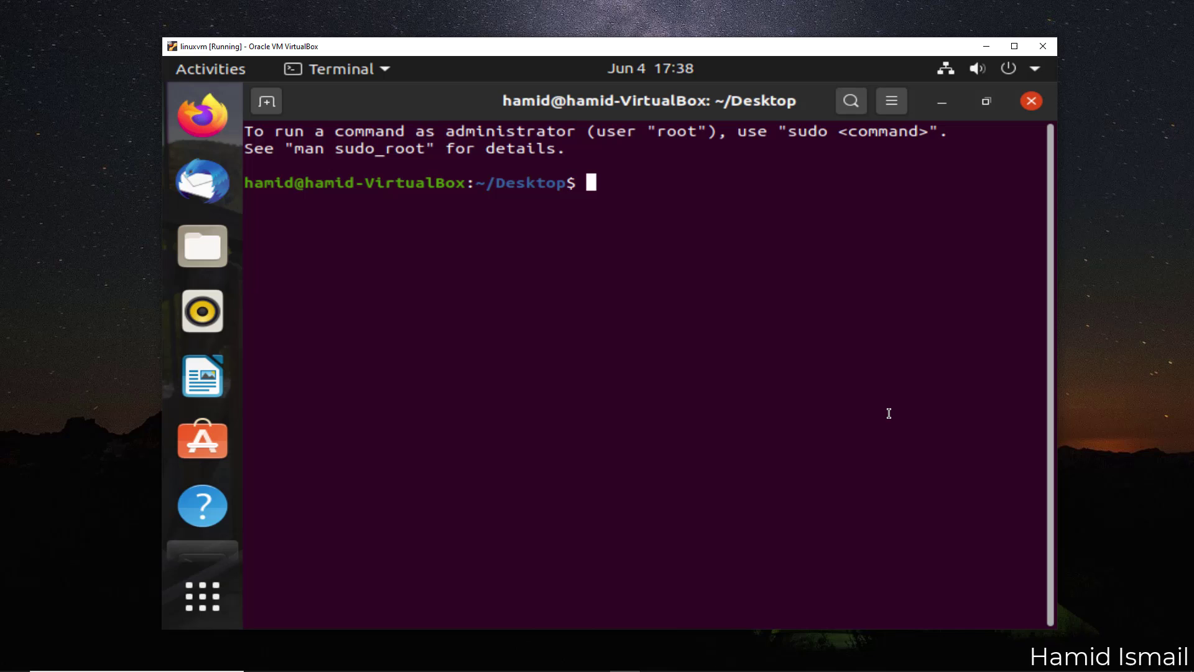
key(ctrl+l)
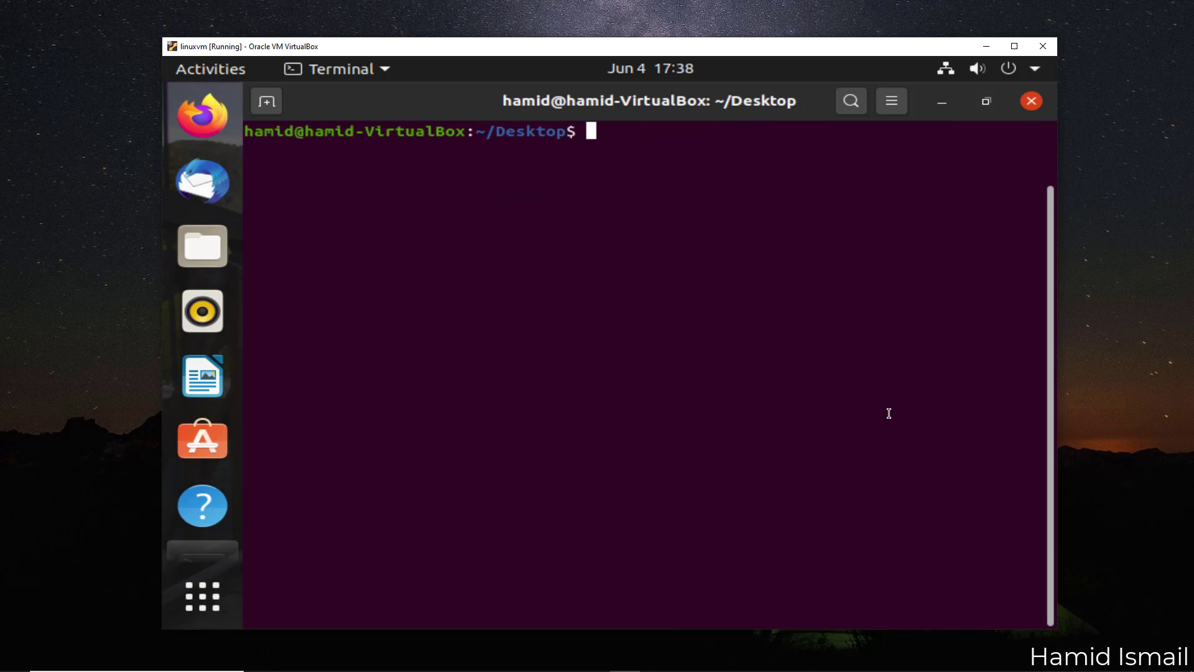
text(cd ~)
key(Return)
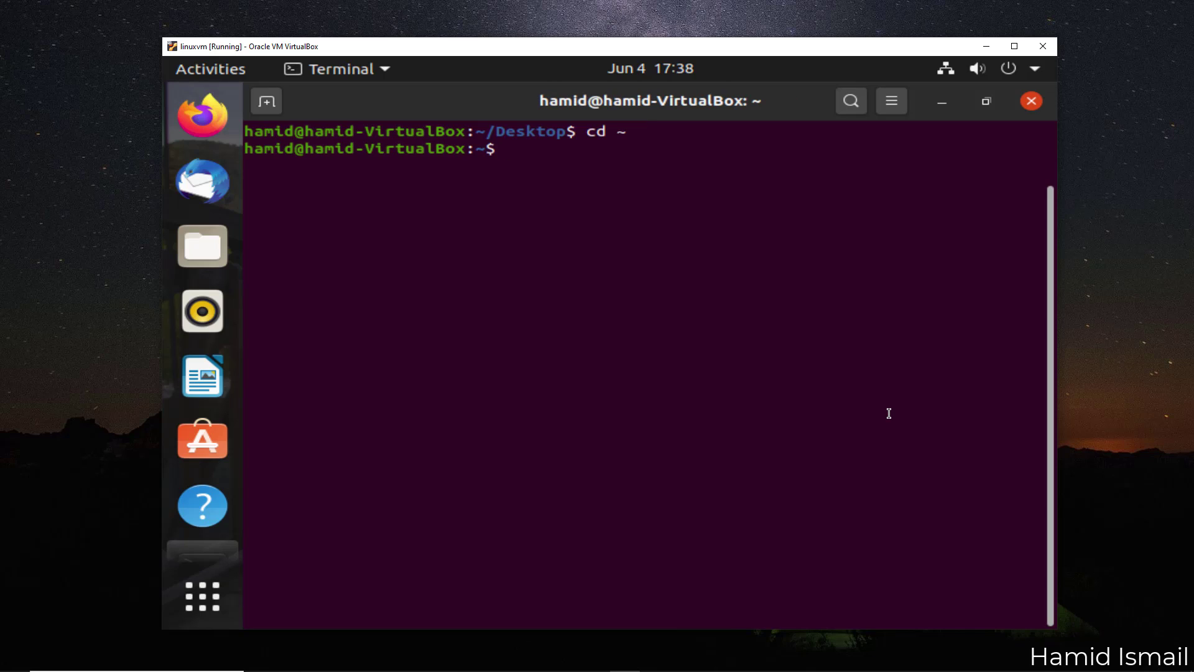
List all home directory contents, including hidden files, with ls -al, and clear the terminal
text(ls -al)
key(Return)
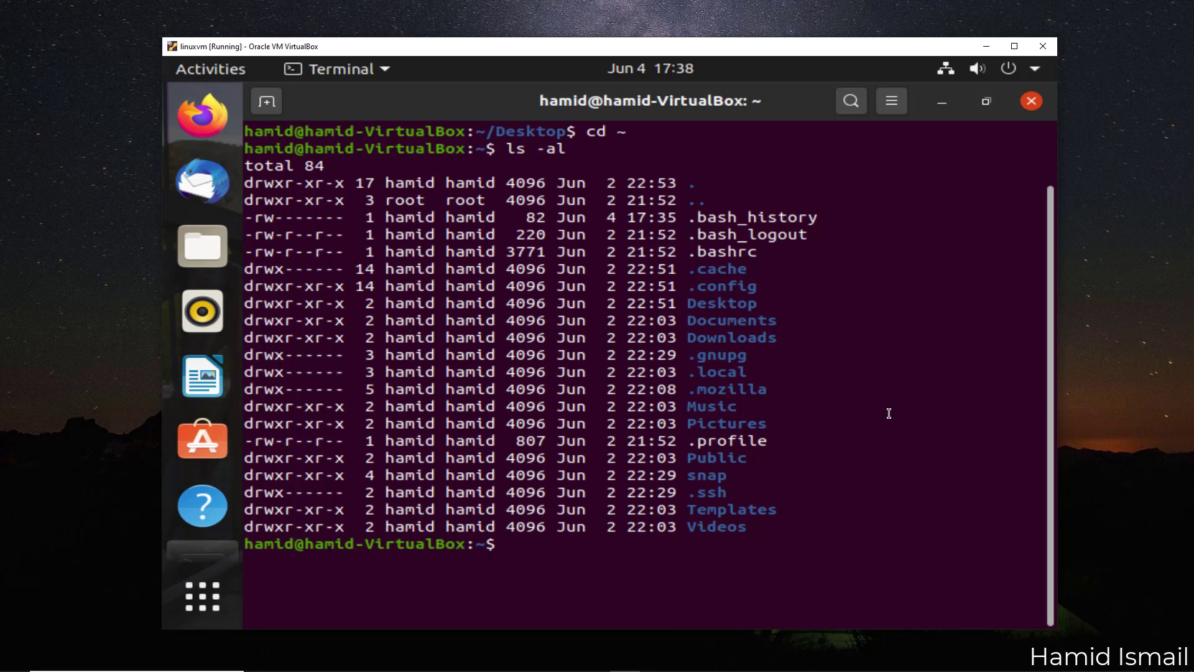
key(ctrl+l)
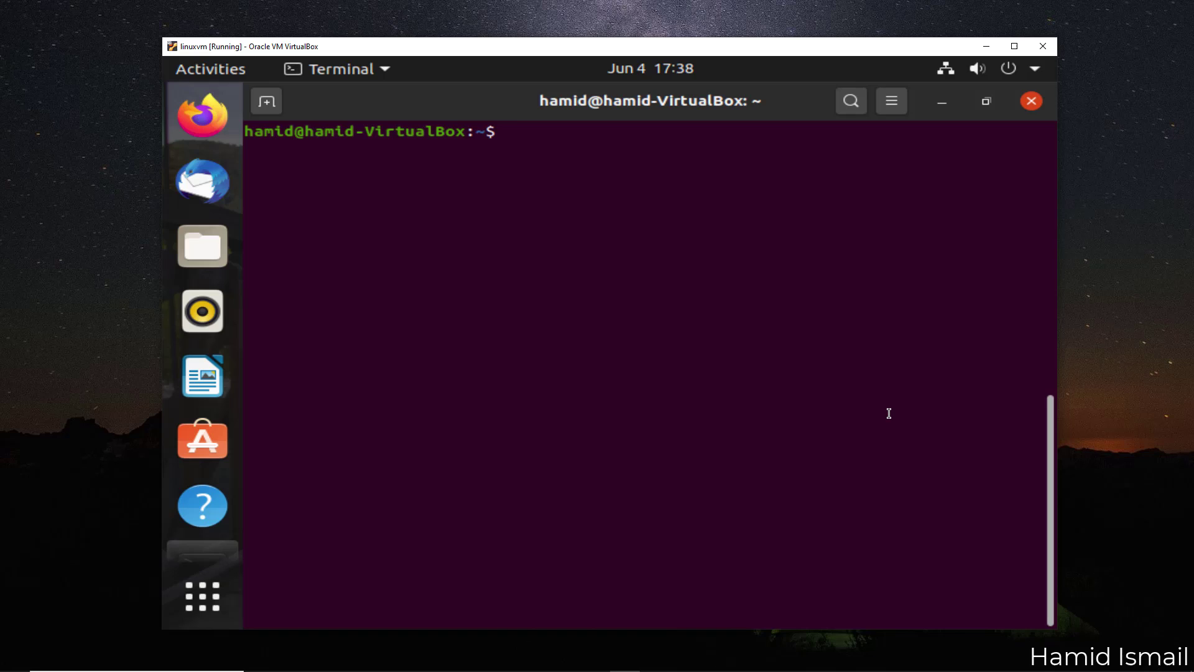
Start the Python interpreter with python3, exit back to the shell, and clear the terminal
text(python3)
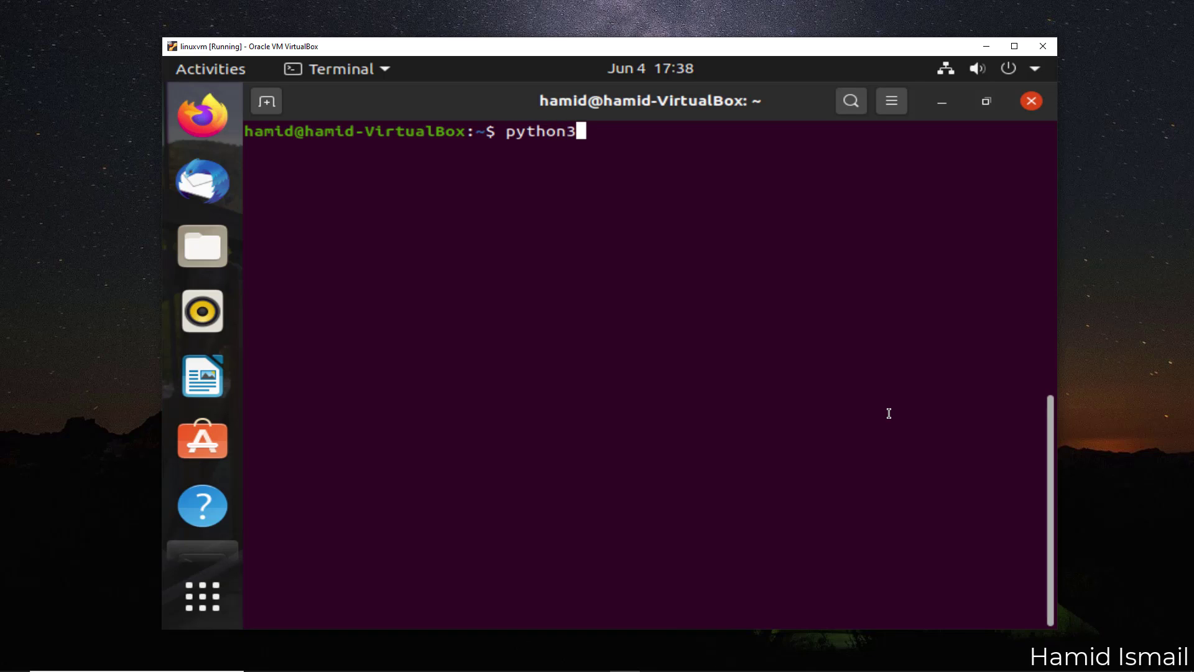
key(Return)
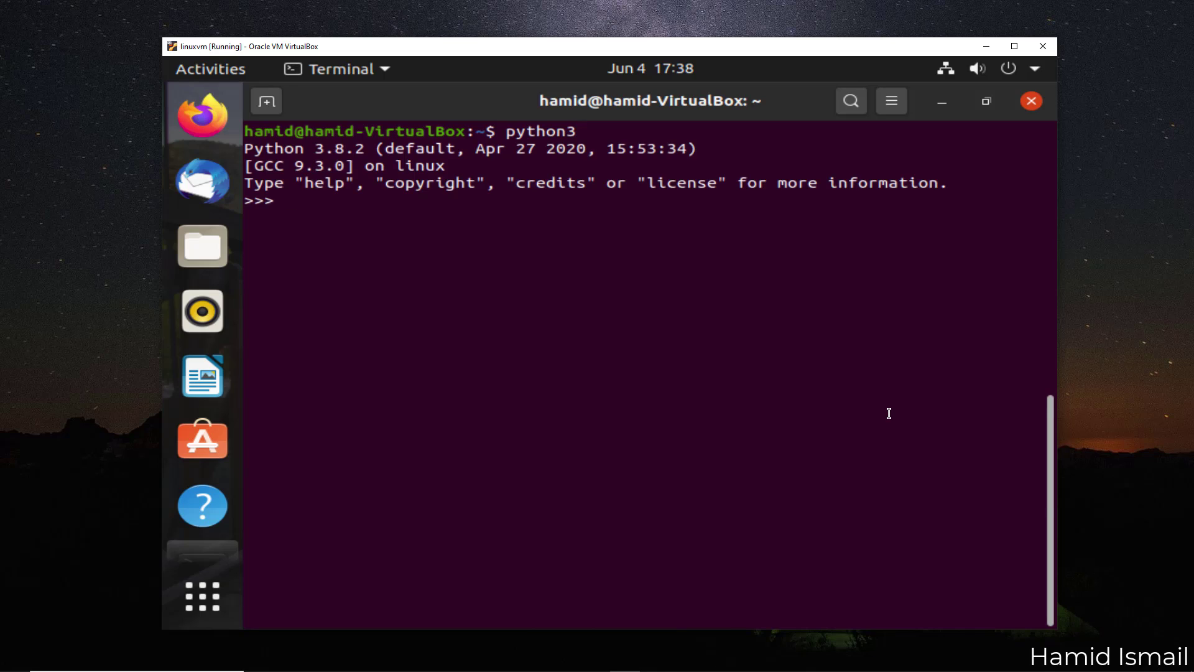
key(ctrl+d)
key(ctrl+l)
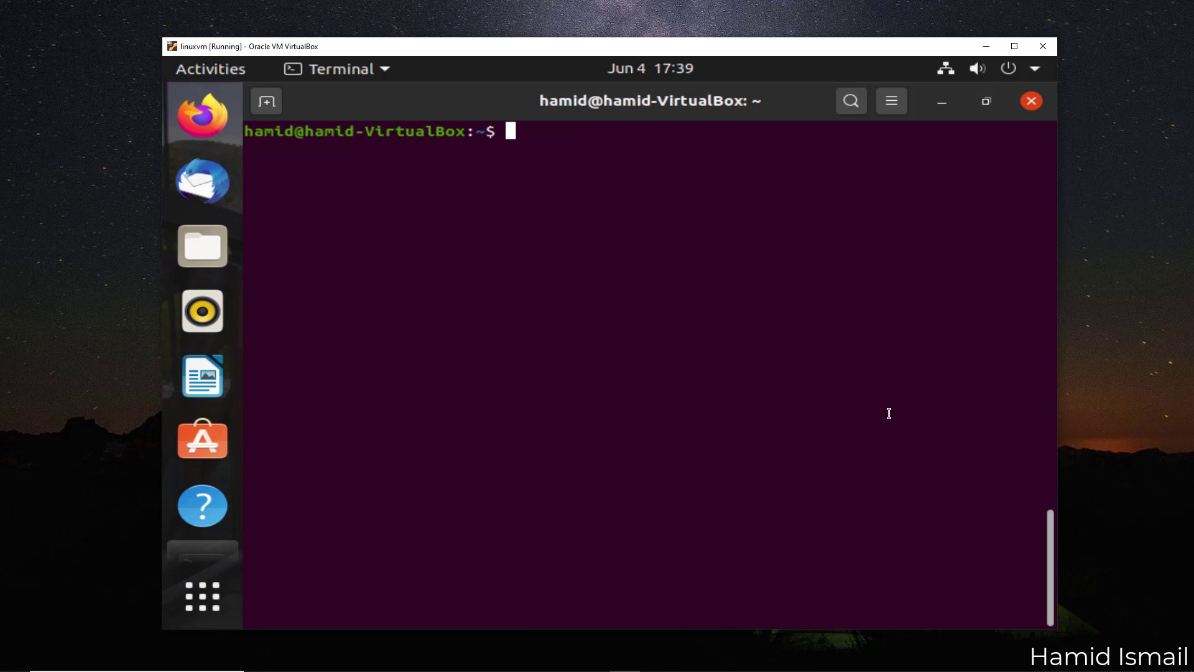